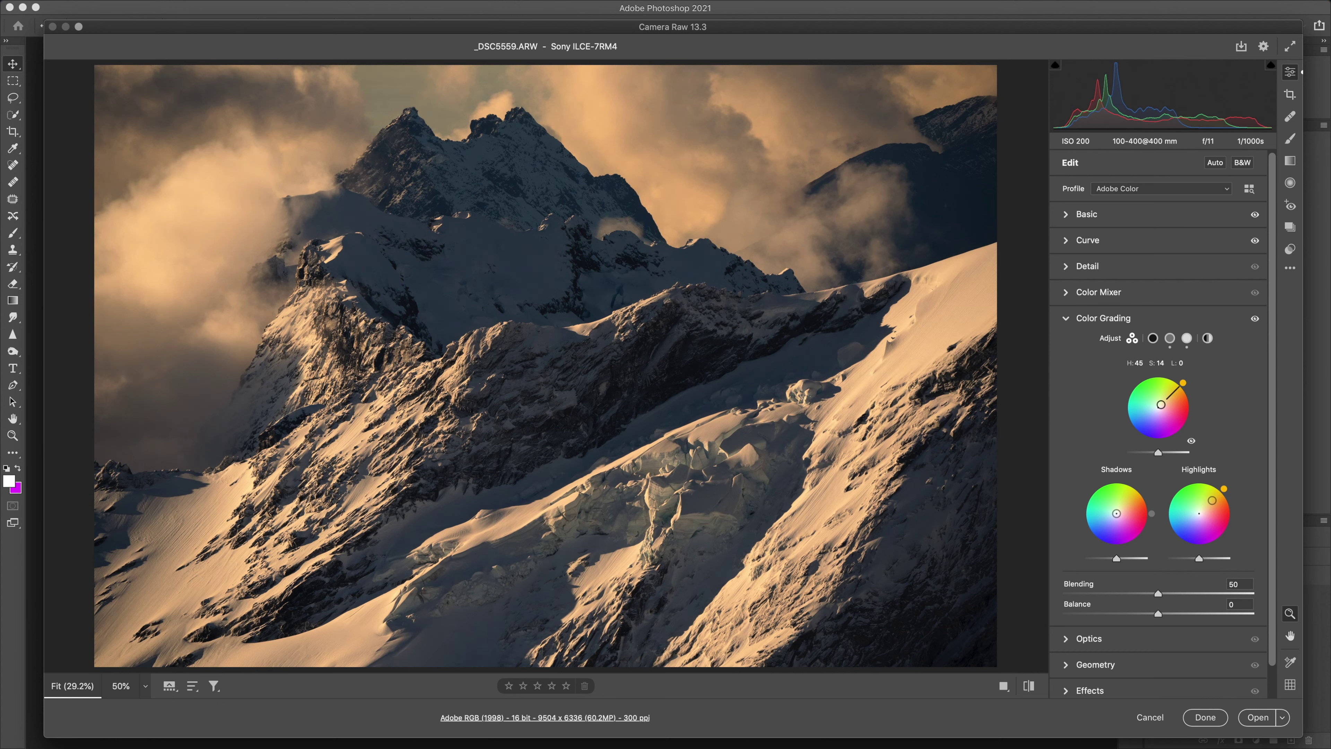
Set the color grading midtones to hue 48, saturation 5 and the shadows to hue 227, saturation 3, and collapse Color Grading
{"action": "key", "text": "shift"}
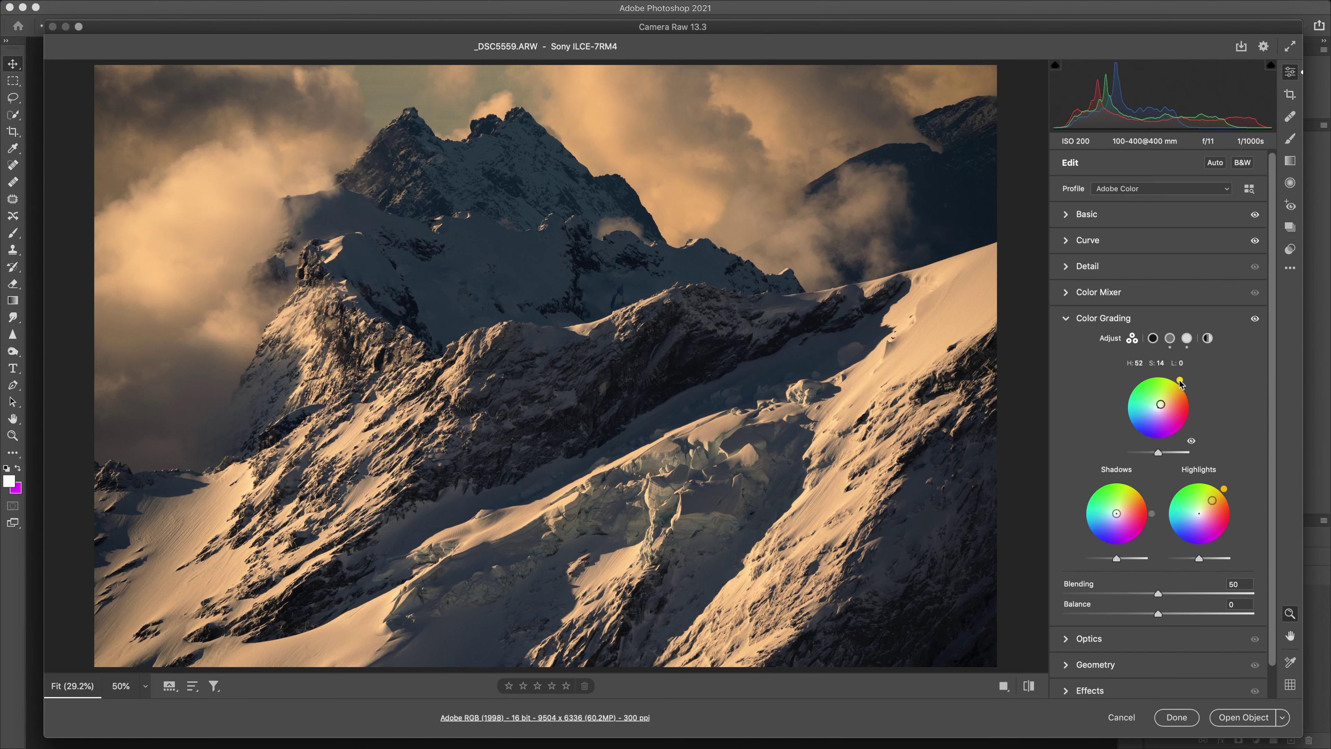
{"action": "left_click_drag", "start_coordinate": [1180, 380], "coordinate": [1160, 406]}
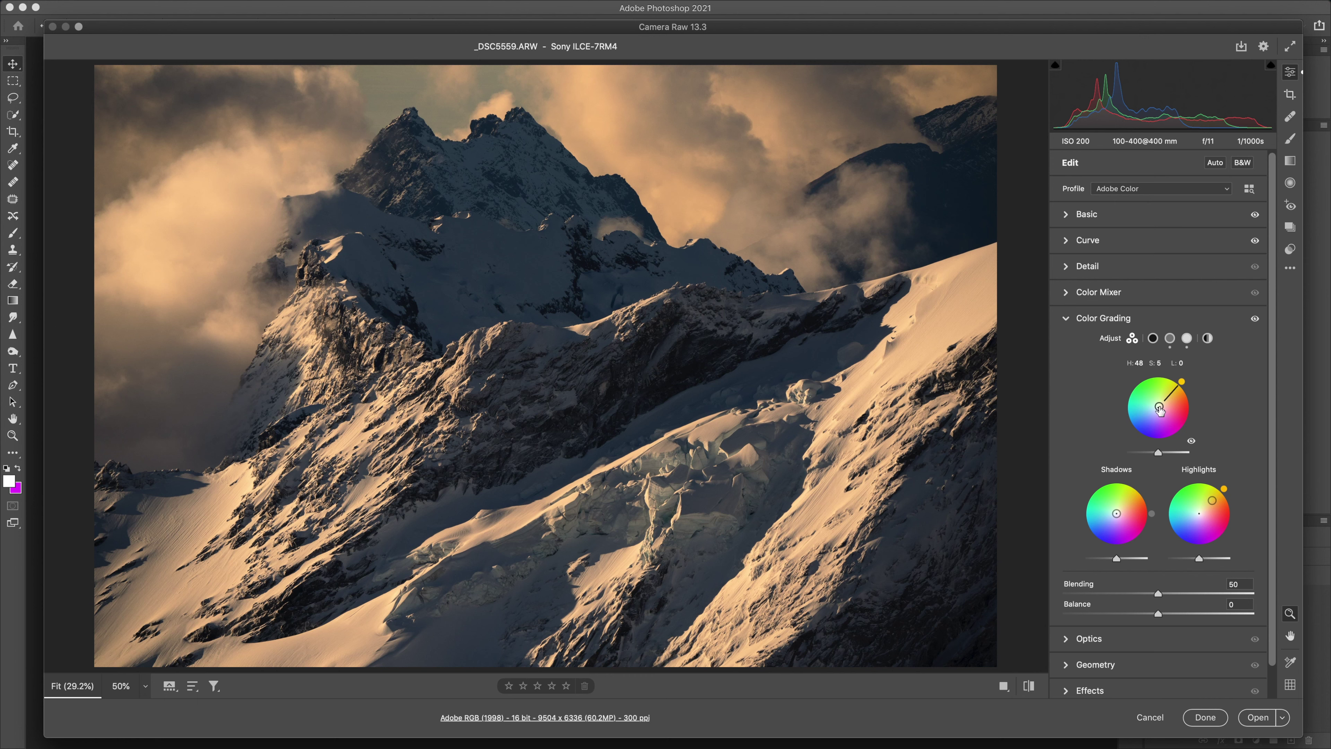
{"action": "left_click_drag", "start_coordinate": [1151, 516], "coordinate": [1116, 514]}
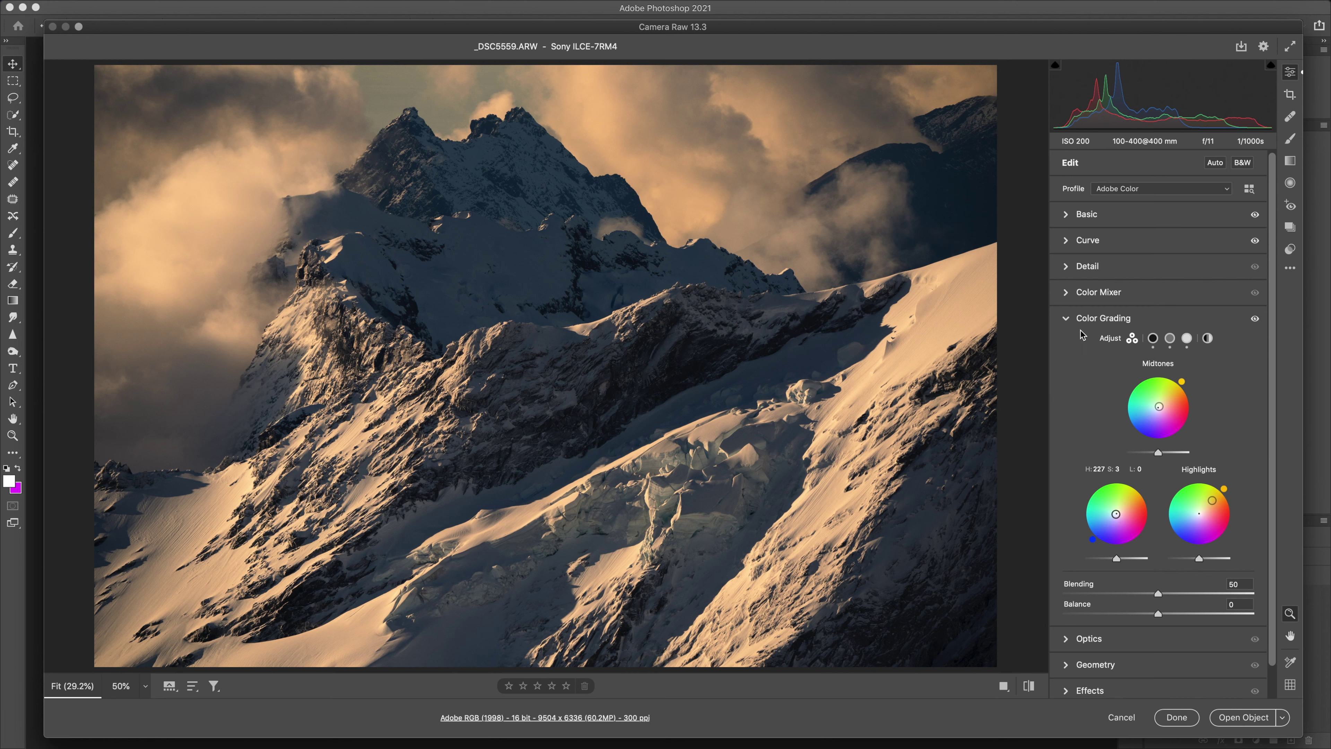
{"action": "left_click", "coordinate": [1069, 321]}
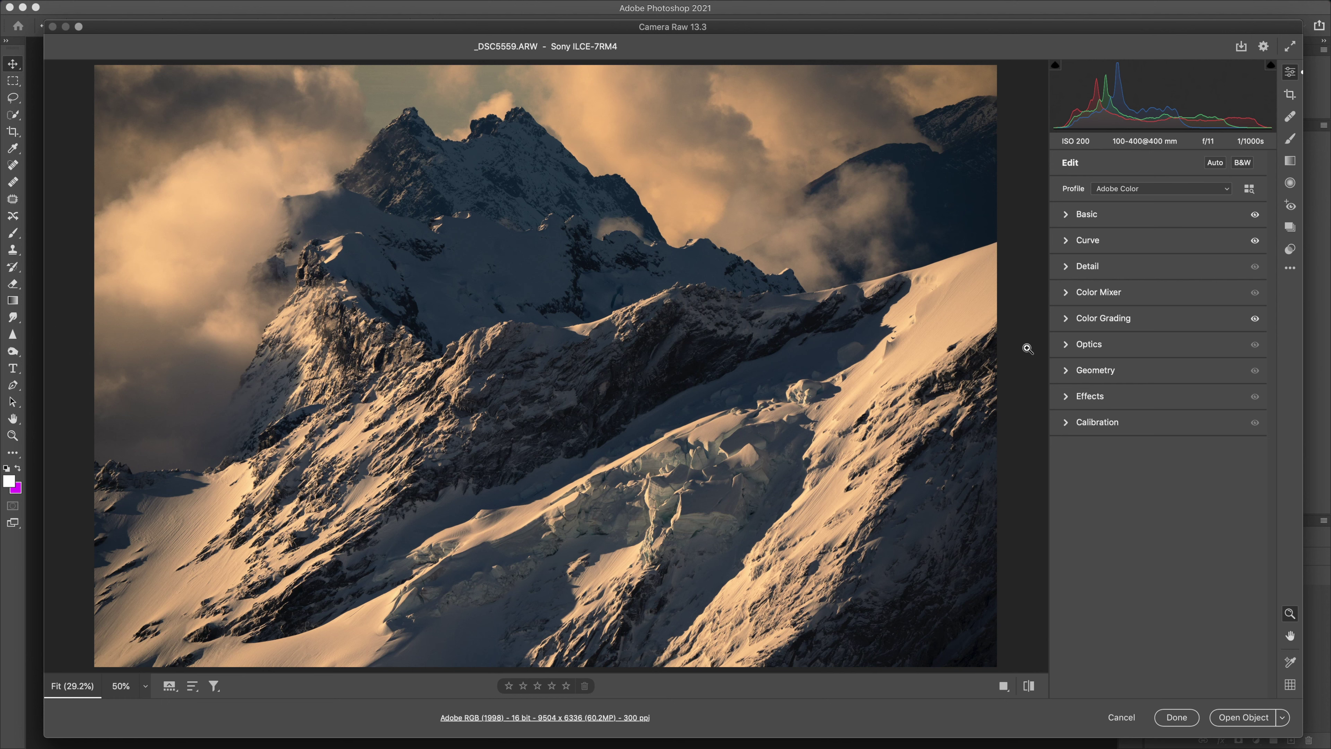
Compare the edited photo with its original version several times, ending on the edited view
{"action": "key", "text": "backslash"}
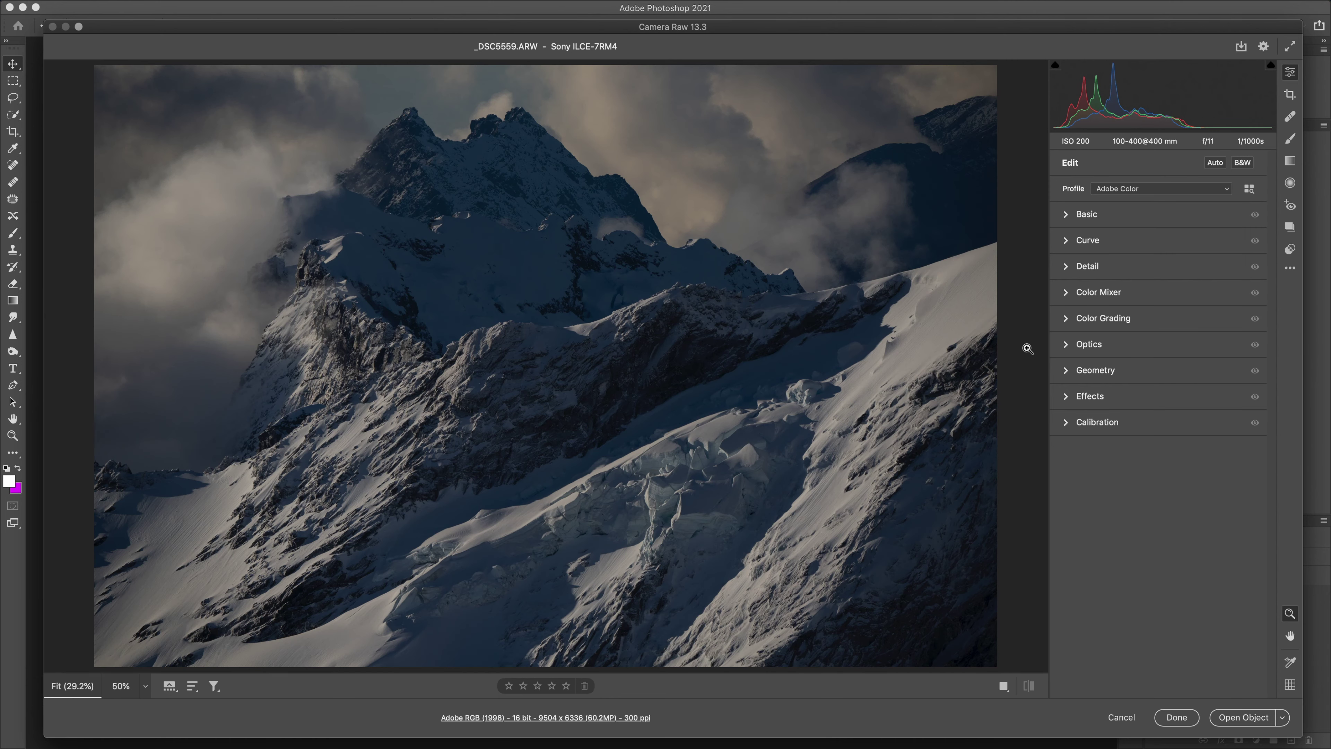
{"action": "key", "text": "backslash"}
{"action": "key", "text": "backslash"}
{"action": "key", "text": "backslash"}
{"action": "key", "text": "backslash"}
{"action": "key", "text": "backslash"}
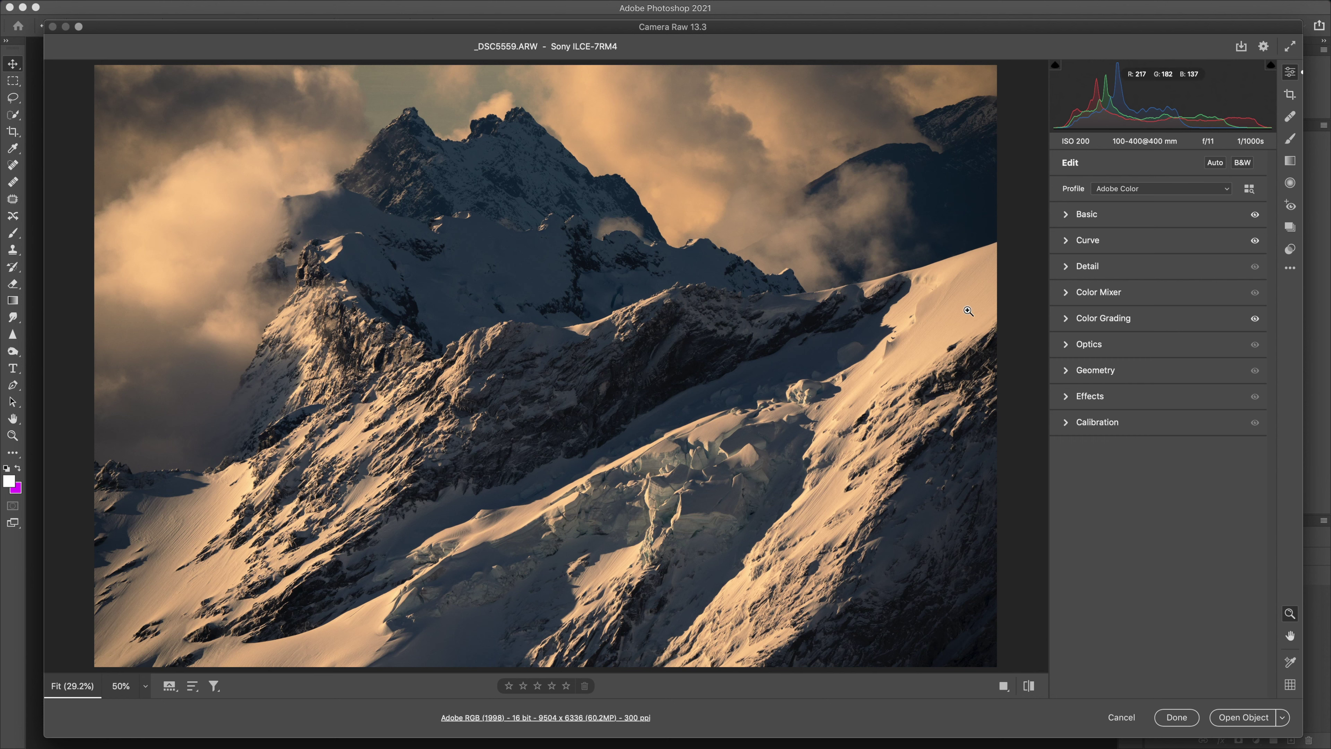
Prepare a new brush adjustment with Temperature +6, Exposure +0.35 and Whites +14
{"action": "left_click", "coordinate": [1290, 140]}
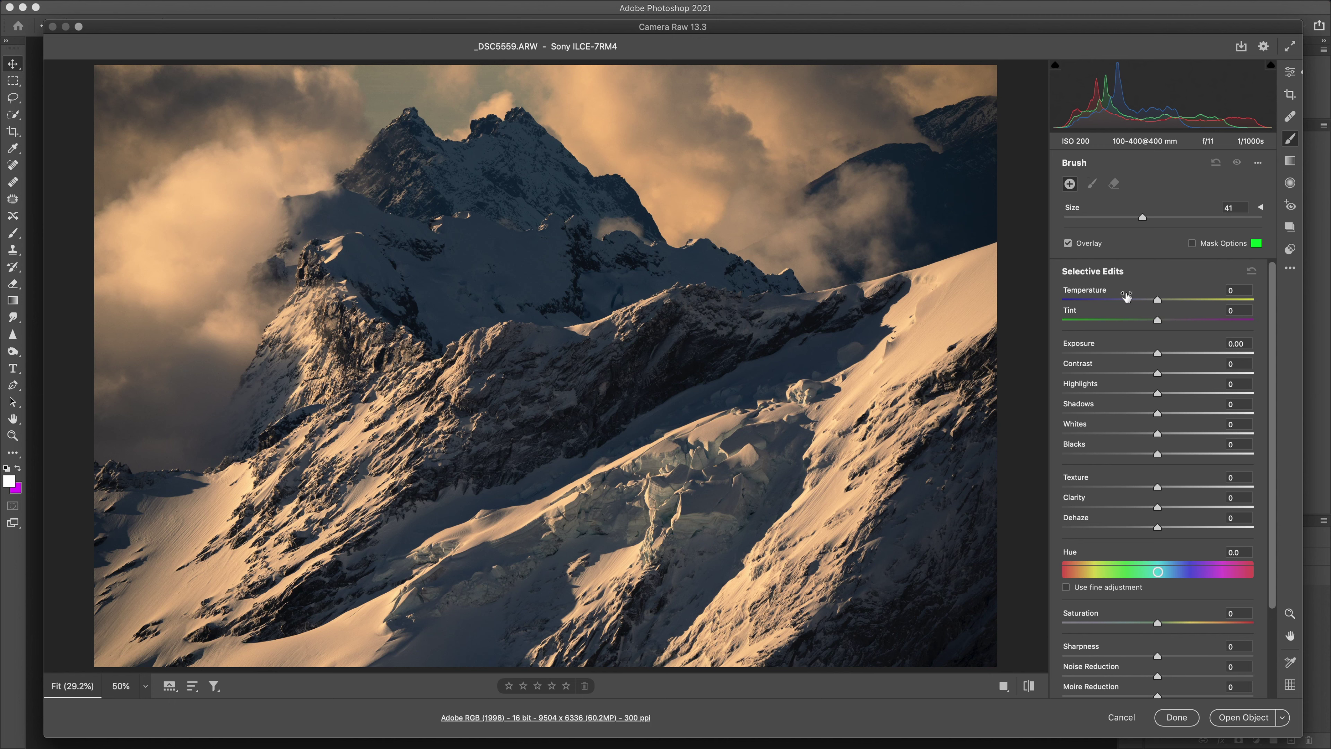
{"action": "scroll", "coordinate": [1120, 472], "scroll_direction": "down", "scroll_amount": 2}
{"action": "scroll", "coordinate": [1120, 472], "scroll_direction": "up", "scroll_amount": 2}
{"action": "left_click_drag", "start_coordinate": [1163, 353], "coordinate": [1166, 354]}
{"action": "left_click_drag", "start_coordinate": [1161, 434], "coordinate": [1172, 436]}
{"action": "left_click_drag", "start_coordinate": [1158, 300], "coordinate": [1164, 300]}
Paint the brush adjustment over the bright clouds left of the main peak, starting at brush size 38 and reducing it to 26
{"action": "key", "text": "bracketleft"}
{"action": "key", "text": "bracketleft"}
{"action": "key", "text": "bracketleft"}
{"action": "key", "text": "bracketleft"}
{"action": "key", "text": "bracketleft"}
{"action": "key", "text": "bracketleft"}
{"action": "key", "text": "bracketleft"}
{"action": "key", "text": "bracketleft"}
{"action": "key", "text": "bracketleft"}
{"action": "key", "text": "bracketleft"}
{"action": "key", "text": "bracketleft"}
{"action": "key", "text": "bracketleft"}
{"action": "key", "text": "bracketleft"}
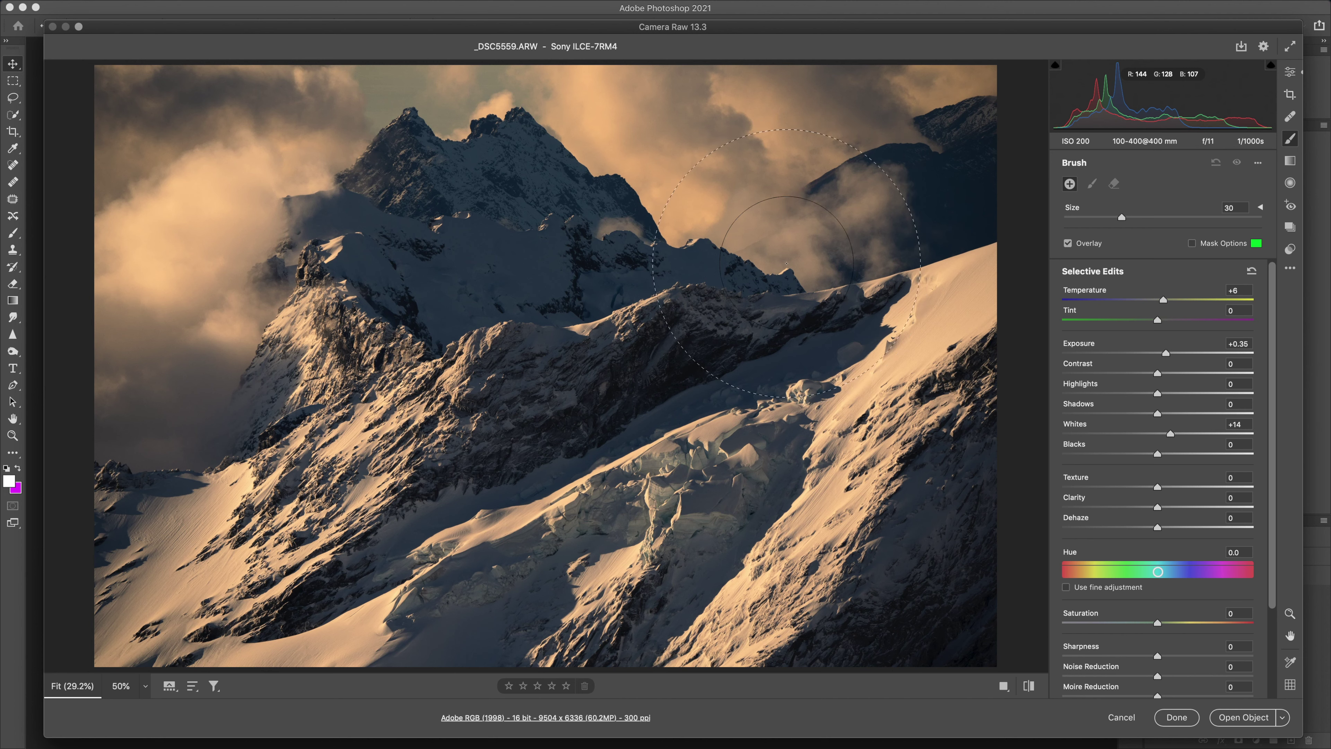
{"action": "key", "text": "bracketleft"}
{"action": "key", "text": "bracketleft"}
{"action": "key", "text": "bracketleft"}
{"action": "key", "text": "bracketleft"}
{"action": "key", "text": "bracketright"}
{"action": "key", "text": "bracketright"}
{"action": "key", "text": "bracketright"}
{"action": "key", "text": "bracketright"}
{"action": "key", "text": "bracketright"}
{"action": "key", "text": "bracketright"}
{"action": "key", "text": "bracketright"}
{"action": "key", "text": "bracketright"}
{"action": "key", "text": "bracketright"}
{"action": "key", "text": "bracketright"}
{"action": "key", "text": "bracketright"}
{"action": "key", "text": "bracketright"}
{"action": "key", "text": "bracketright"}
{"action": "key", "text": "bracketright"}
{"action": "mouse_move", "coordinate": [212, 191]}
{"action": "left_mouse_down"}
{"action": "mouse_move", "coordinate": [193, 226]}
{"action": "mouse_move", "coordinate": [220, 204]}
{"action": "mouse_move", "coordinate": [241, 226]}
{"action": "left_mouse_up"}
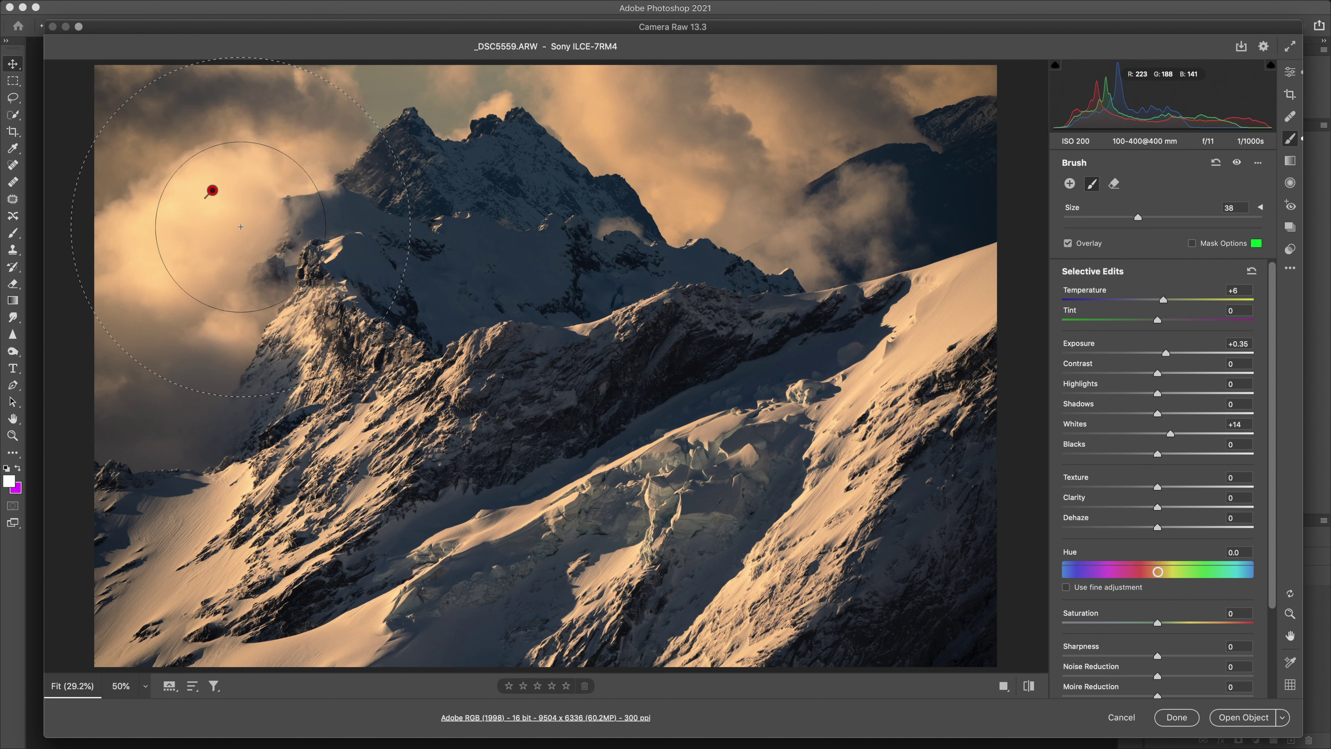
{"action": "key", "text": "bracketleft"}
{"action": "key", "text": "bracketleft"}
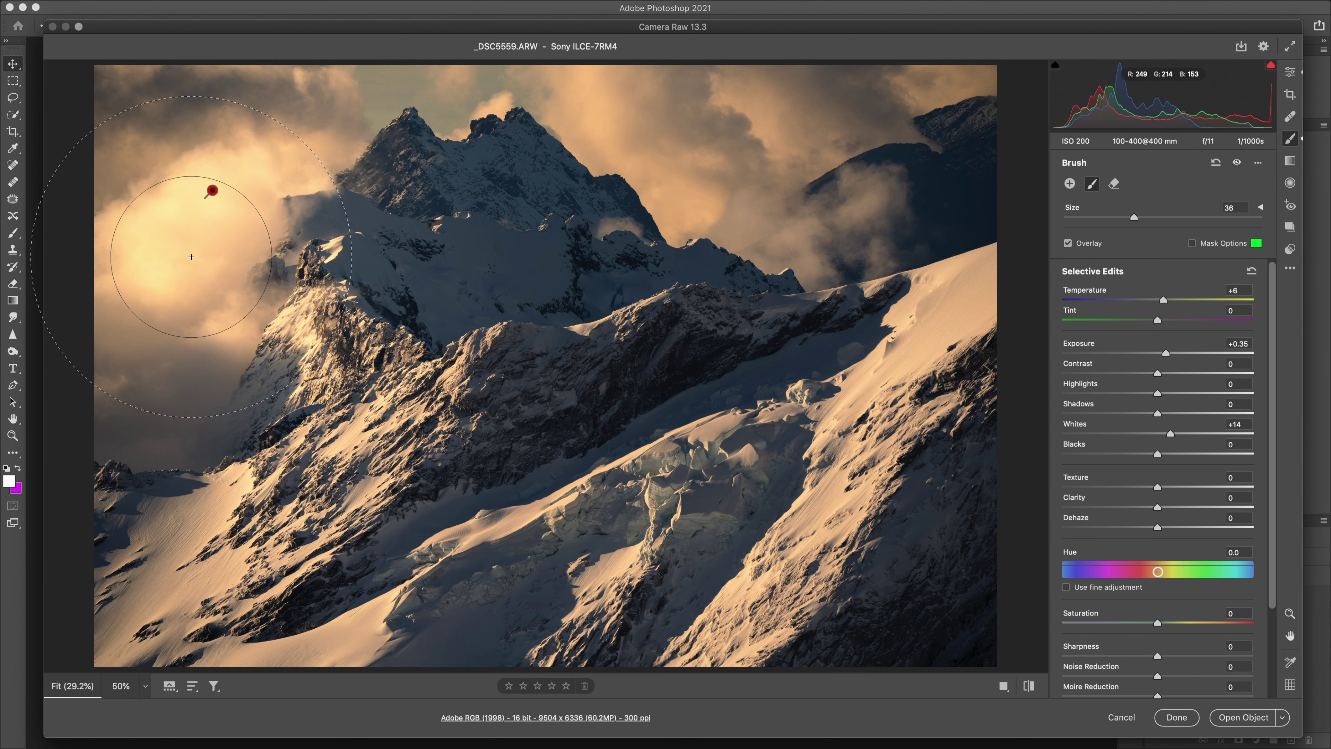
{"action": "key", "text": "bracketleft"}
{"action": "key", "text": "bracketleft"}
{"action": "key", "text": "bracketleft"}
{"action": "key", "text": "bracketleft"}
{"action": "key", "text": "bracketleft"}
Set the cloud brush adjustment's Temperature to +10 and Dehaze to -15, and leave the brush
{"action": "left_click_drag", "start_coordinate": [1166, 302], "coordinate": [1170, 301]}
{"action": "left_click_drag", "start_coordinate": [1158, 529], "coordinate": [1145, 534]}
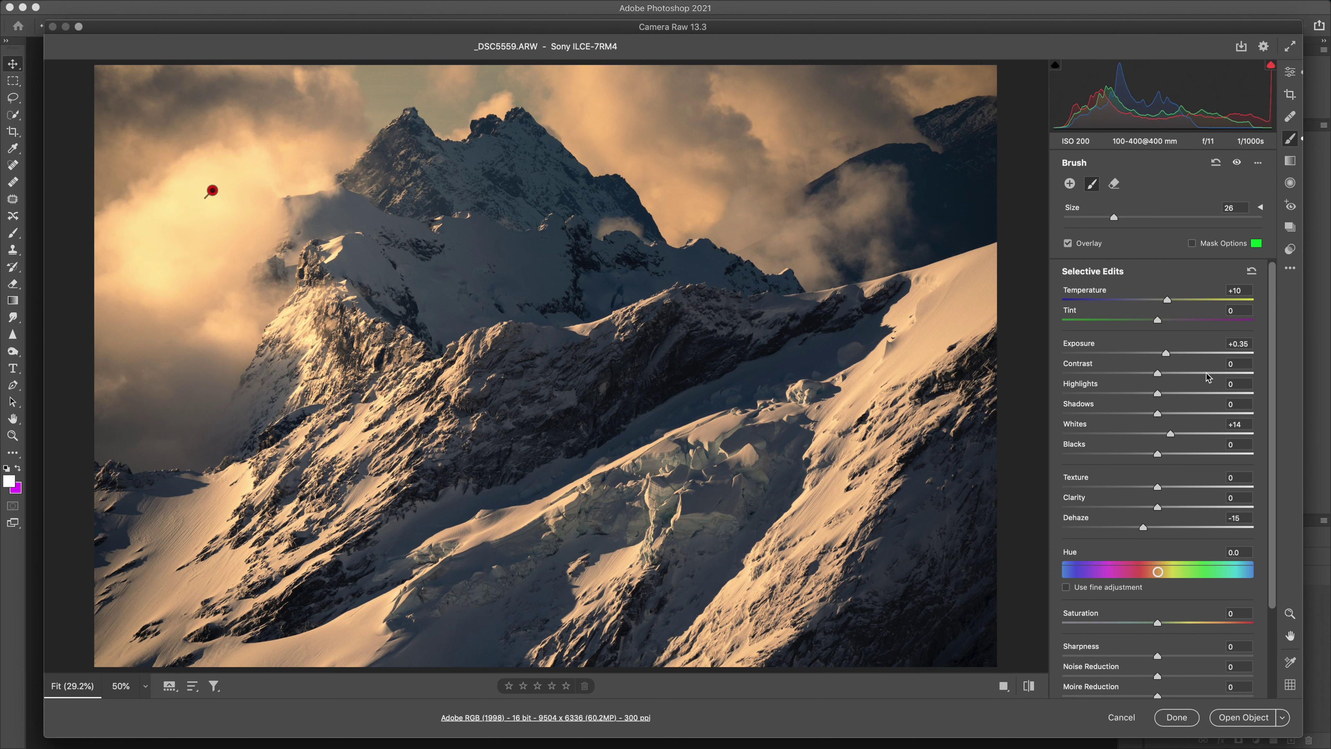
{"action": "left_click", "coordinate": [1290, 75]}
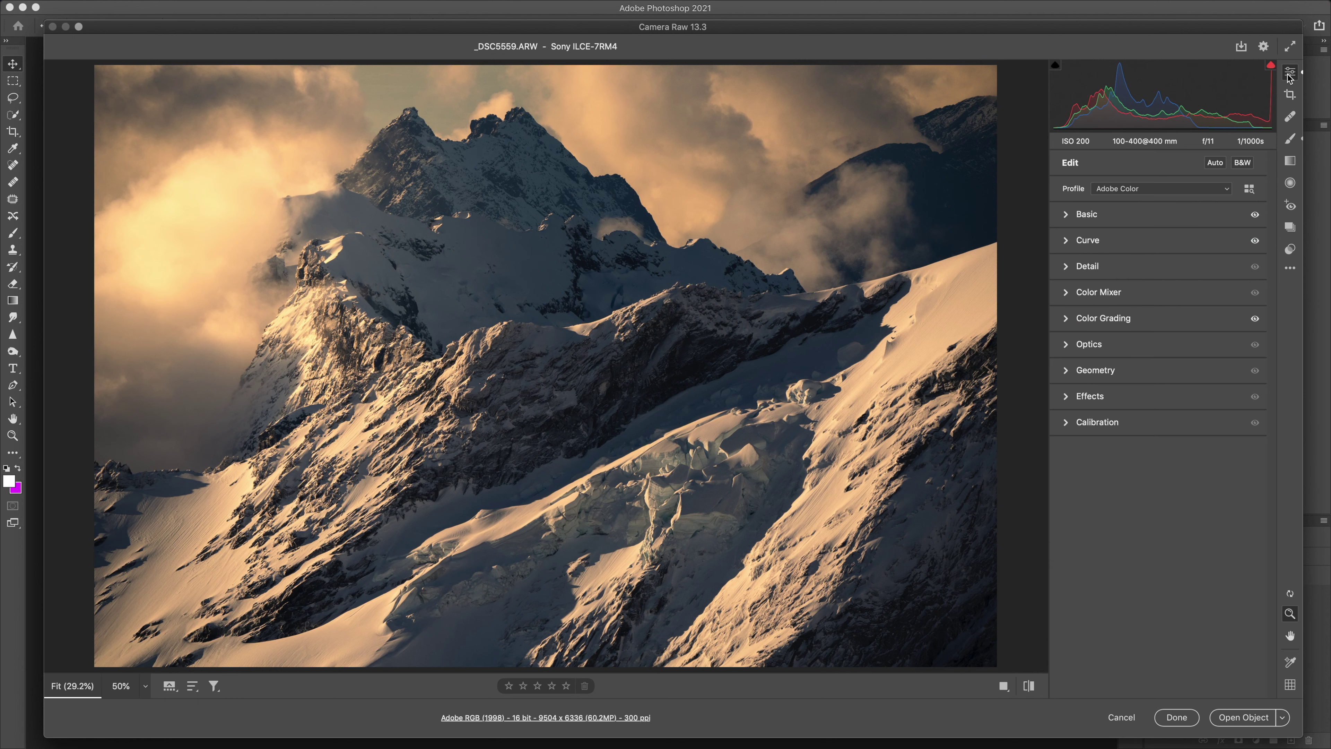
Prepare another brush adjustment with Temperature +1, Whites +18 and Dehaze -5
{"action": "left_click", "coordinate": [1290, 139]}
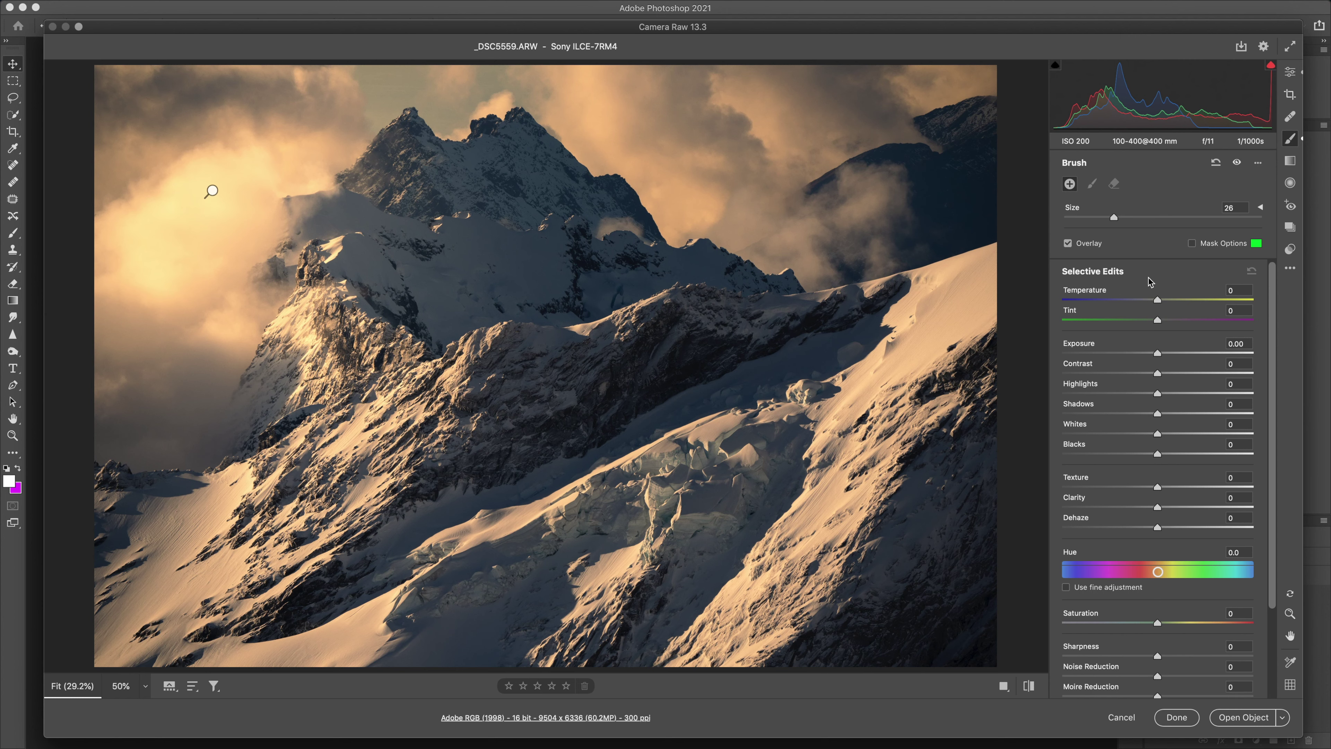
{"action": "scroll", "coordinate": [1118, 477], "scroll_direction": "down", "scroll_amount": 4}
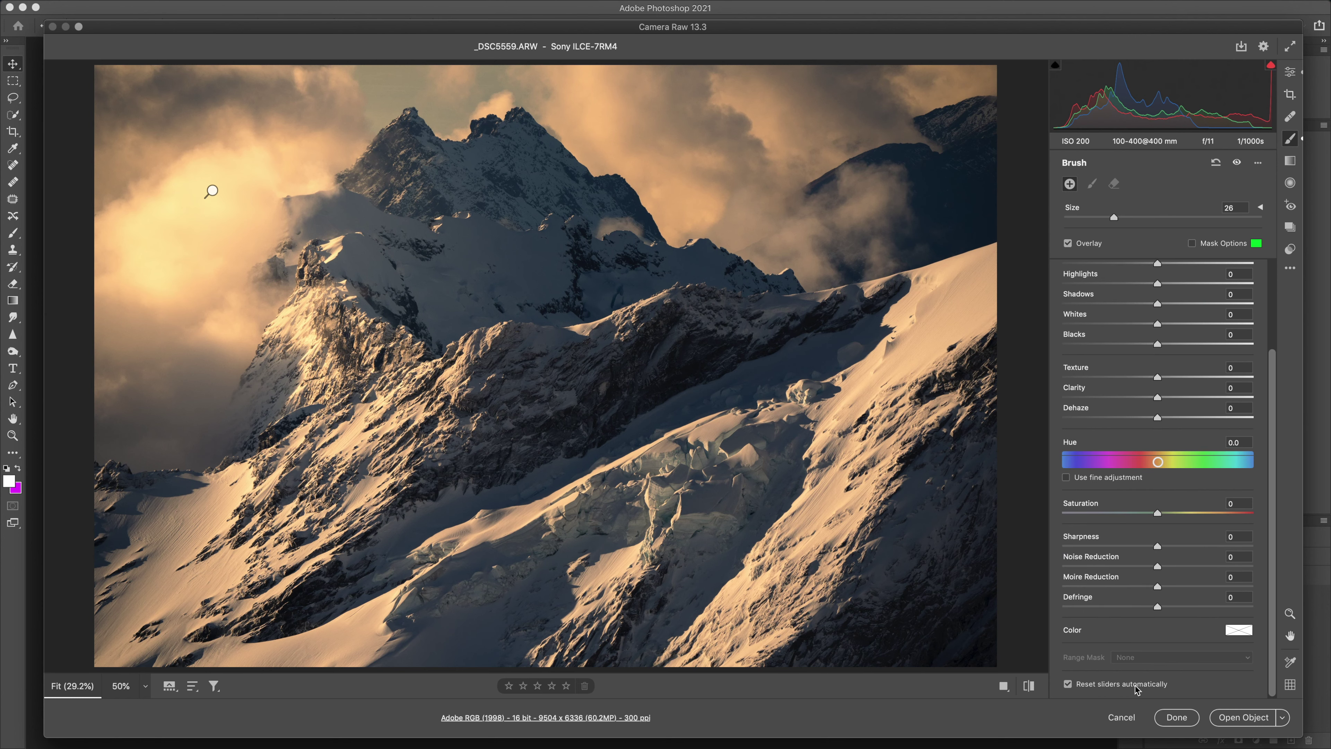
{"action": "scroll", "coordinate": [1156, 528], "scroll_direction": "up", "scroll_amount": 4}
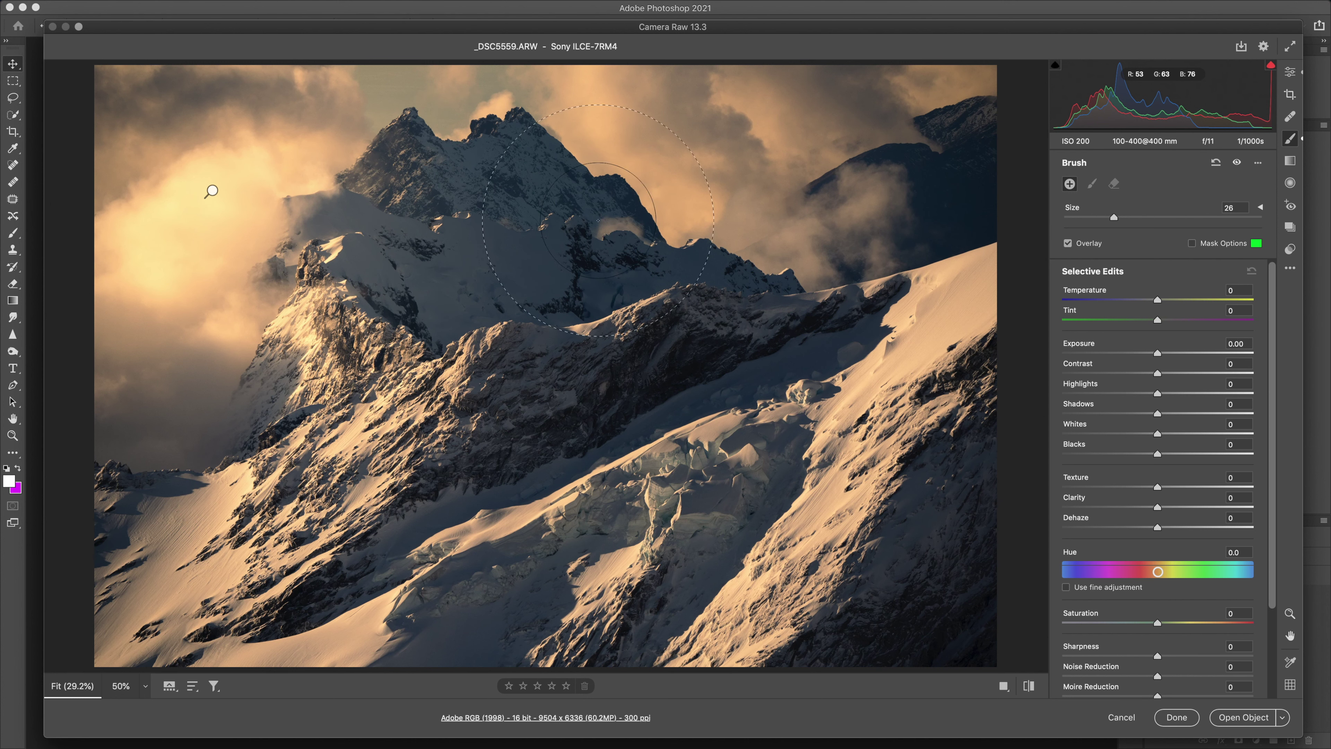
{"action": "left_click_drag", "start_coordinate": [1165, 433], "coordinate": [1175, 433]}
{"action": "left_click_drag", "start_coordinate": [1157, 528], "coordinate": [1152, 529]}
{"action": "left_click_drag", "start_coordinate": [1157, 301], "coordinate": [1159, 302]}
Undo a trial stroke, reduce the brush size to 20 and paint over the main peak and the shaded slopes below it
{"action": "left_click", "coordinate": [468, 238]}
{"action": "key", "text": "super+z"}
{"action": "key", "text": "bracketleft"}
{"action": "key", "text": "bracketleft"}
{"action": "key", "text": "bracketleft"}
{"action": "left_click", "coordinate": [457, 199]}
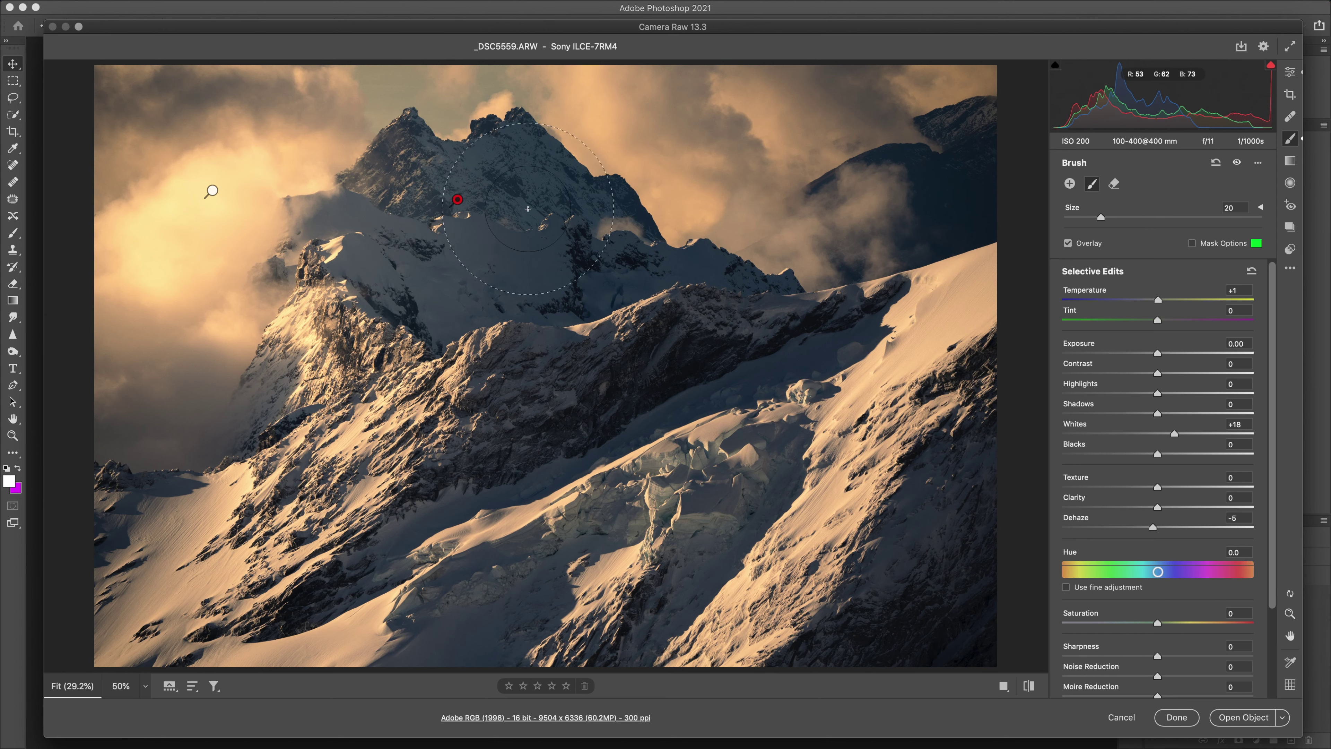
{"action": "mouse_move", "coordinate": [528, 209]}
{"action": "left_mouse_down"}
{"action": "mouse_move", "coordinate": [553, 217]}
{"action": "mouse_move", "coordinate": [553, 251]}
{"action": "mouse_move", "coordinate": [513, 261]}
{"action": "mouse_move", "coordinate": [585, 262]}
{"action": "left_mouse_up"}
{"action": "left_click_drag", "start_coordinate": [600, 263], "coordinate": [647, 262]}
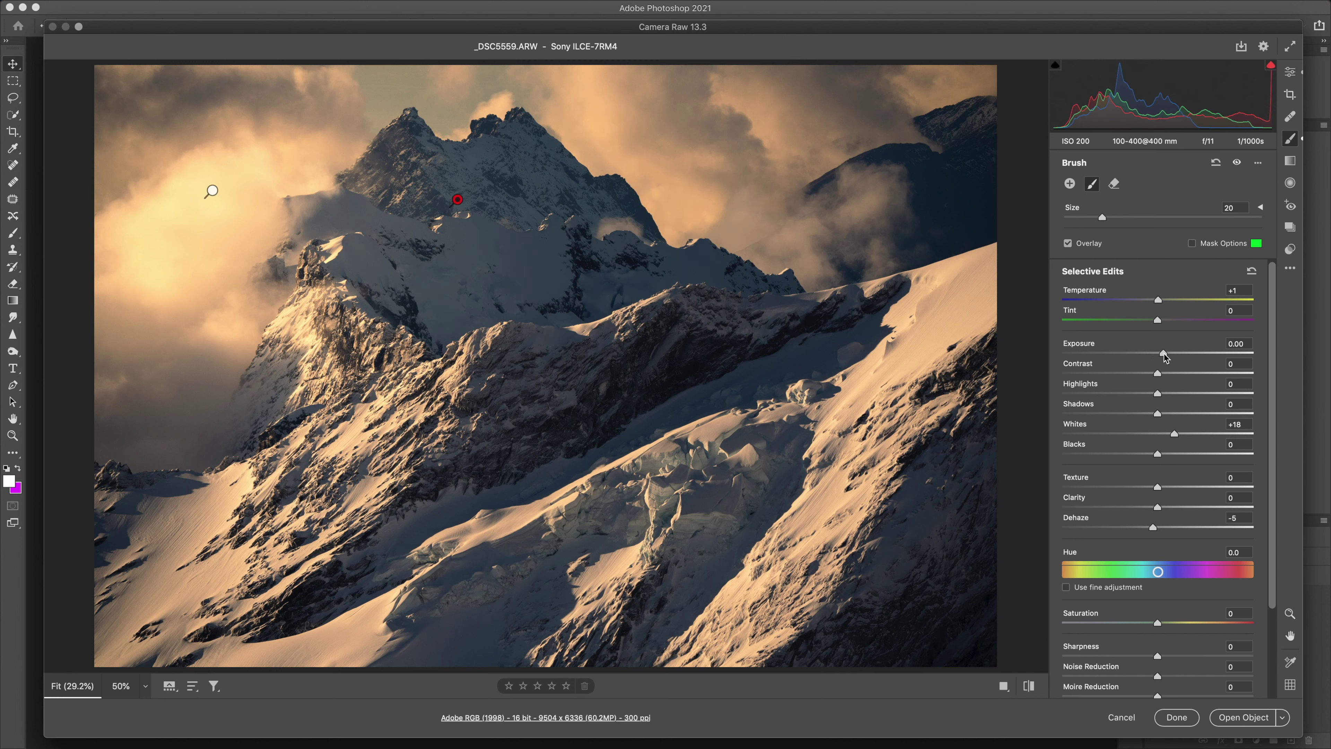
Set the peak brush adjustment's Exposure to +0.30 and Temperature to +11, and leave the brush
{"action": "left_click_drag", "start_coordinate": [1164, 357], "coordinate": [1165, 357]}
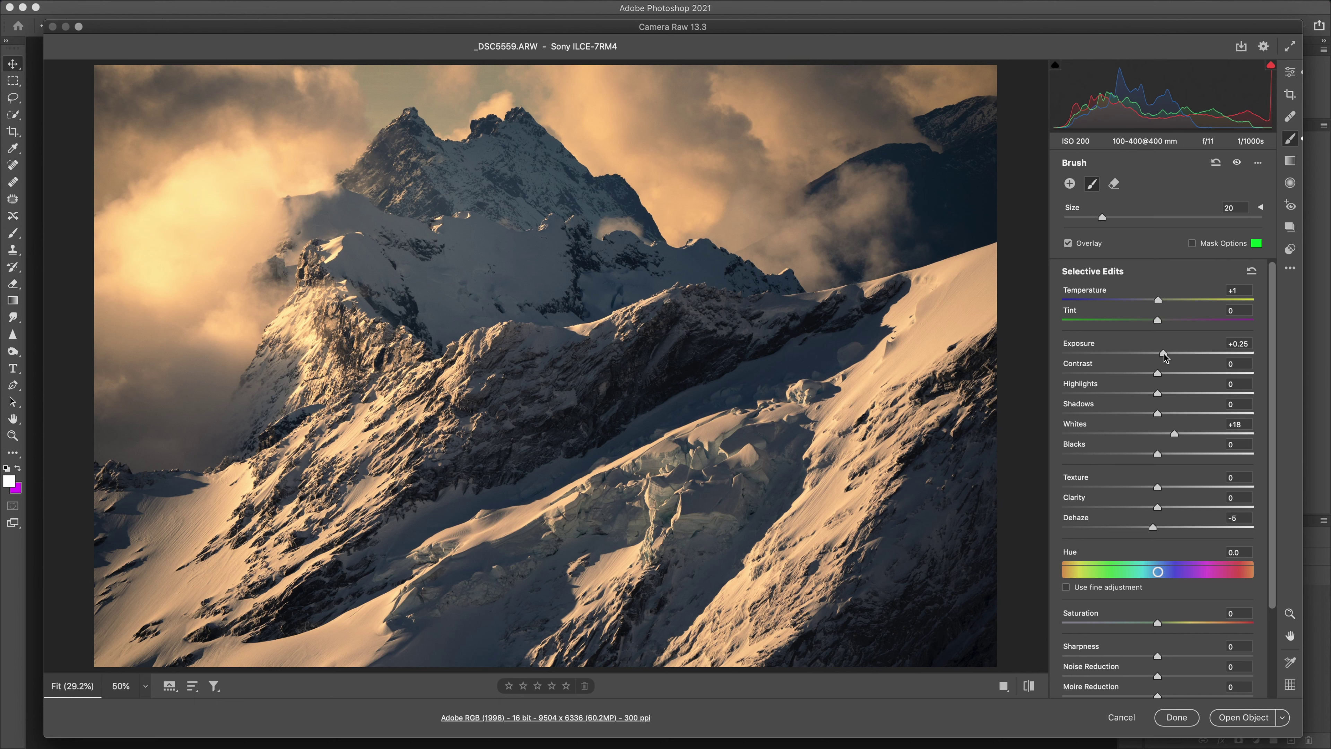
{"action": "left_click", "coordinate": [1165, 300]}
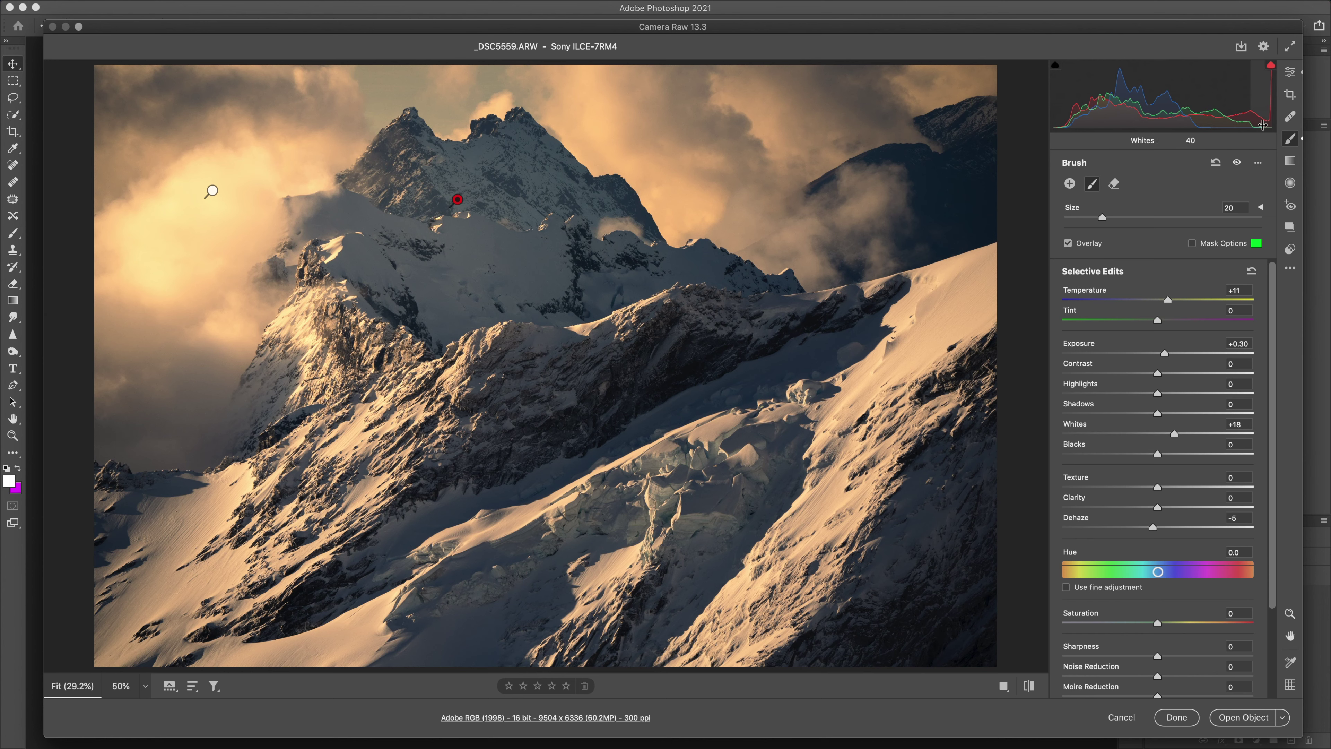
{"action": "left_click", "coordinate": [1290, 72]}
Create a new brush adjustment with Texture +14 and Whites +19, and paint it over the glacier icefall at brush size 10
{"action": "left_click", "coordinate": [1291, 138]}
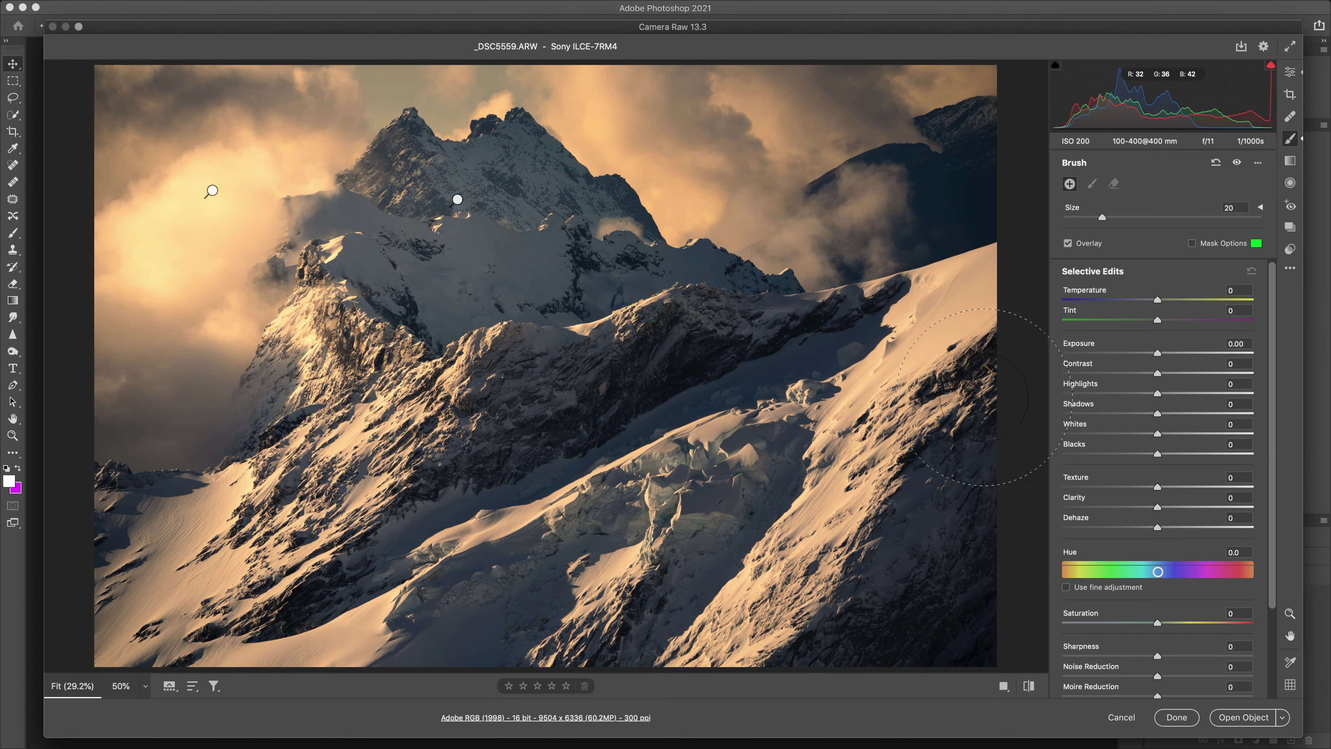
{"action": "left_click_drag", "start_coordinate": [1161, 486], "coordinate": [1171, 486]}
{"action": "left_click", "coordinate": [1170, 433]}
{"action": "left_click_drag", "start_coordinate": [1172, 434], "coordinate": [1175, 433]}
{"action": "mouse_move", "coordinate": [704, 482]}
{"action": "left_mouse_down"}
{"action": "mouse_move", "coordinate": [688, 482]}
{"action": "mouse_move", "coordinate": [750, 451]}
{"action": "mouse_move", "coordinate": [650, 491]}
{"action": "left_mouse_up"}
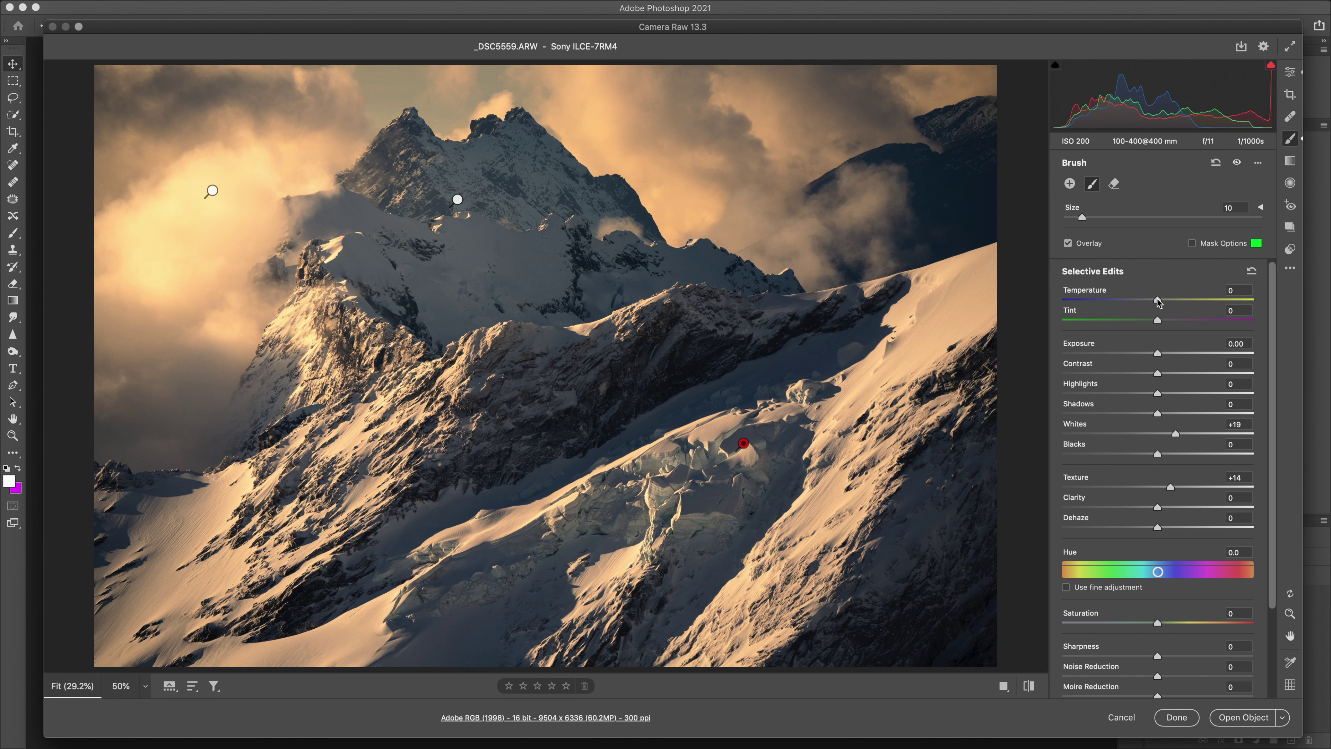
Set the icefall brush adjustment's Temperature to -10, Whites to +40 and Texture to +15, and leave the brush
{"action": "left_click_drag", "start_coordinate": [1155, 300], "coordinate": [1148, 301]}
{"action": "left_click_drag", "start_coordinate": [1189, 433], "coordinate": [1196, 433]}
{"action": "left_click_drag", "start_coordinate": [1173, 487], "coordinate": [1173, 488]}
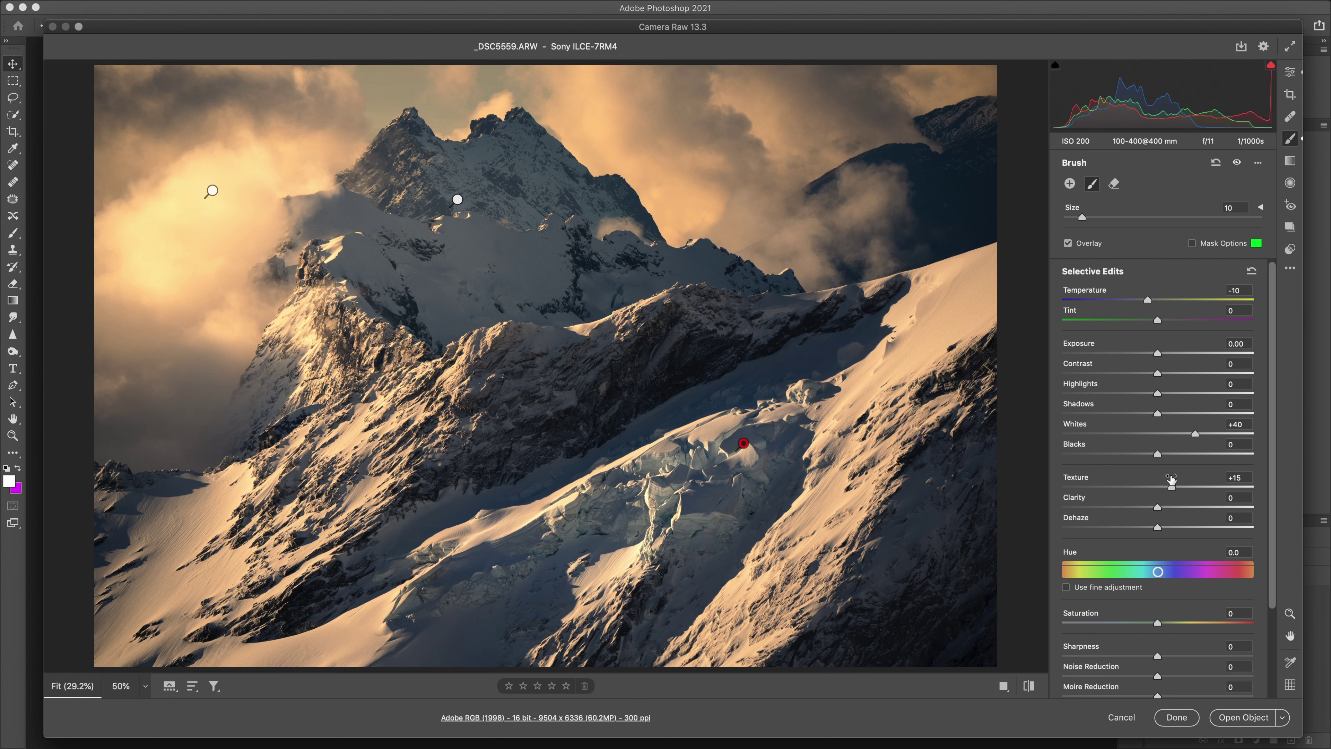
{"action": "left_click", "coordinate": [1290, 72]}
Start a new brush adjustment with Whites +15, undo the trial stroke and paint along the middle rocky ridge at brush size 9
{"action": "left_click", "coordinate": [1290, 138]}
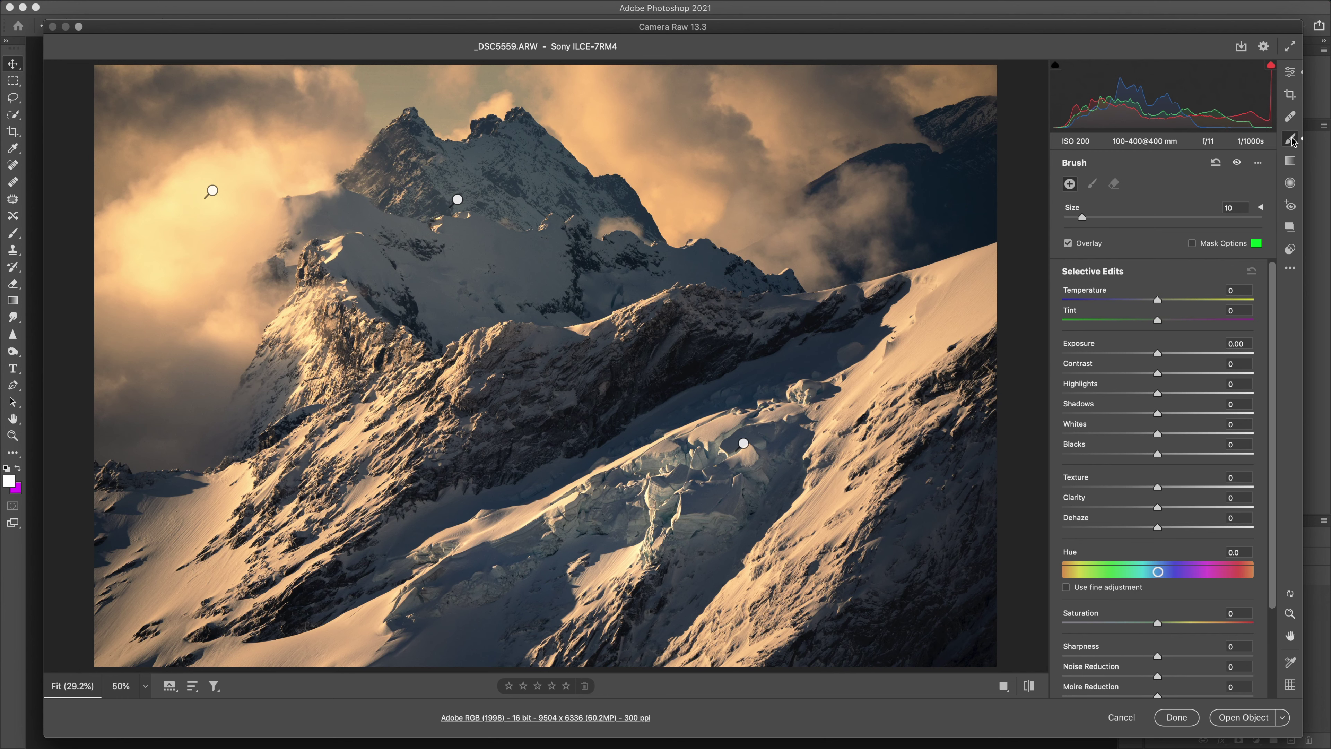
{"action": "left_click_drag", "start_coordinate": [1158, 434], "coordinate": [1172, 434]}
{"action": "left_click", "coordinate": [514, 339]}
{"action": "key", "text": "bracketleft"}
{"action": "key", "text": "bracketleft"}
{"action": "key", "text": "bracketleft"}
{"action": "key", "text": "super+z"}
{"action": "mouse_move", "coordinate": [655, 324]}
{"action": "left_mouse_down"}
{"action": "mouse_move", "coordinate": [769, 323]}
{"action": "mouse_move", "coordinate": [722, 329]}
{"action": "mouse_move", "coordinate": [904, 310]}
{"action": "mouse_move", "coordinate": [753, 348]}
{"action": "mouse_move", "coordinate": [626, 405]}
{"action": "mouse_move", "coordinate": [628, 443]}
{"action": "mouse_move", "coordinate": [795, 403]}
{"action": "left_mouse_up"}
{"action": "key", "text": "bracketright"}
{"action": "key", "text": "bracketright"}
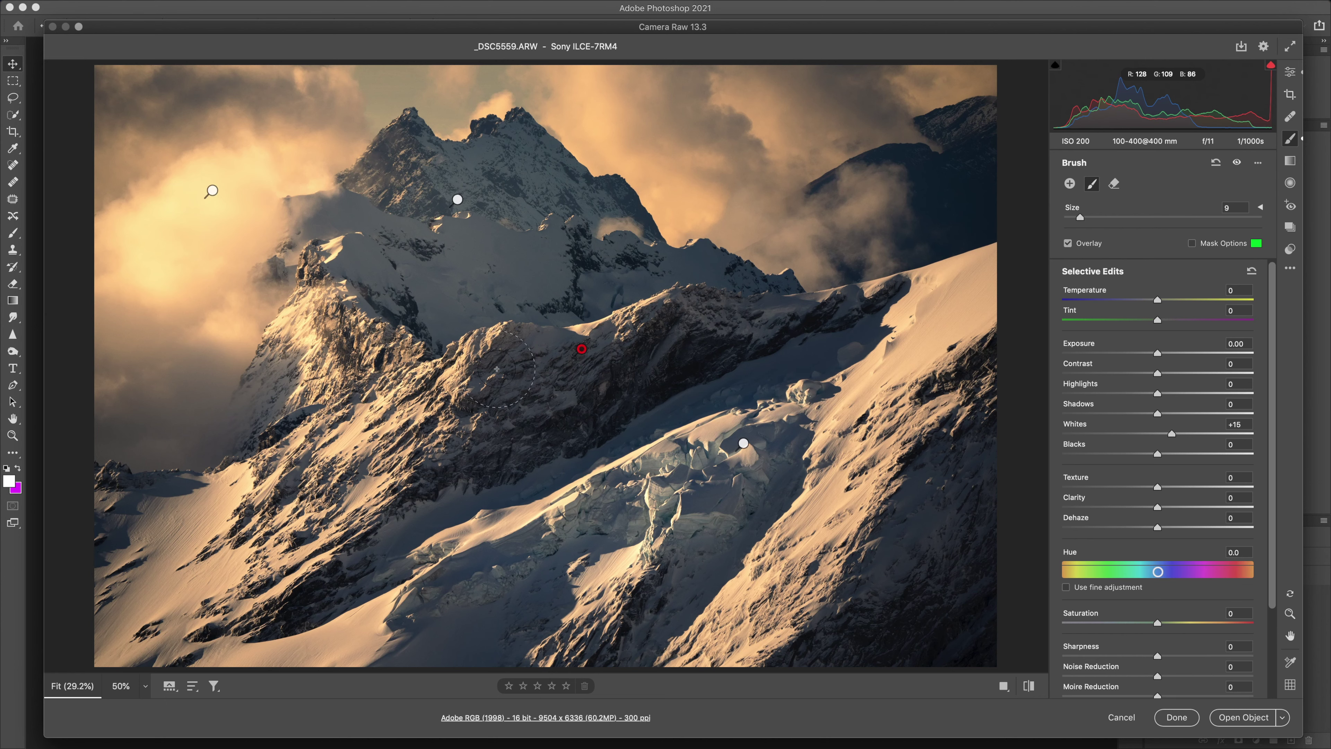
Extend the Whites brush adjustment down the slope to the photo's left edge and over the rocky slope beside the icefall
{"action": "mouse_move", "coordinate": [357, 358]}
{"action": "left_mouse_down"}
{"action": "mouse_move", "coordinate": [317, 404]}
{"action": "mouse_move", "coordinate": [379, 443]}
{"action": "mouse_move", "coordinate": [147, 536]}
{"action": "mouse_move", "coordinate": [115, 536]}
{"action": "left_mouse_up"}
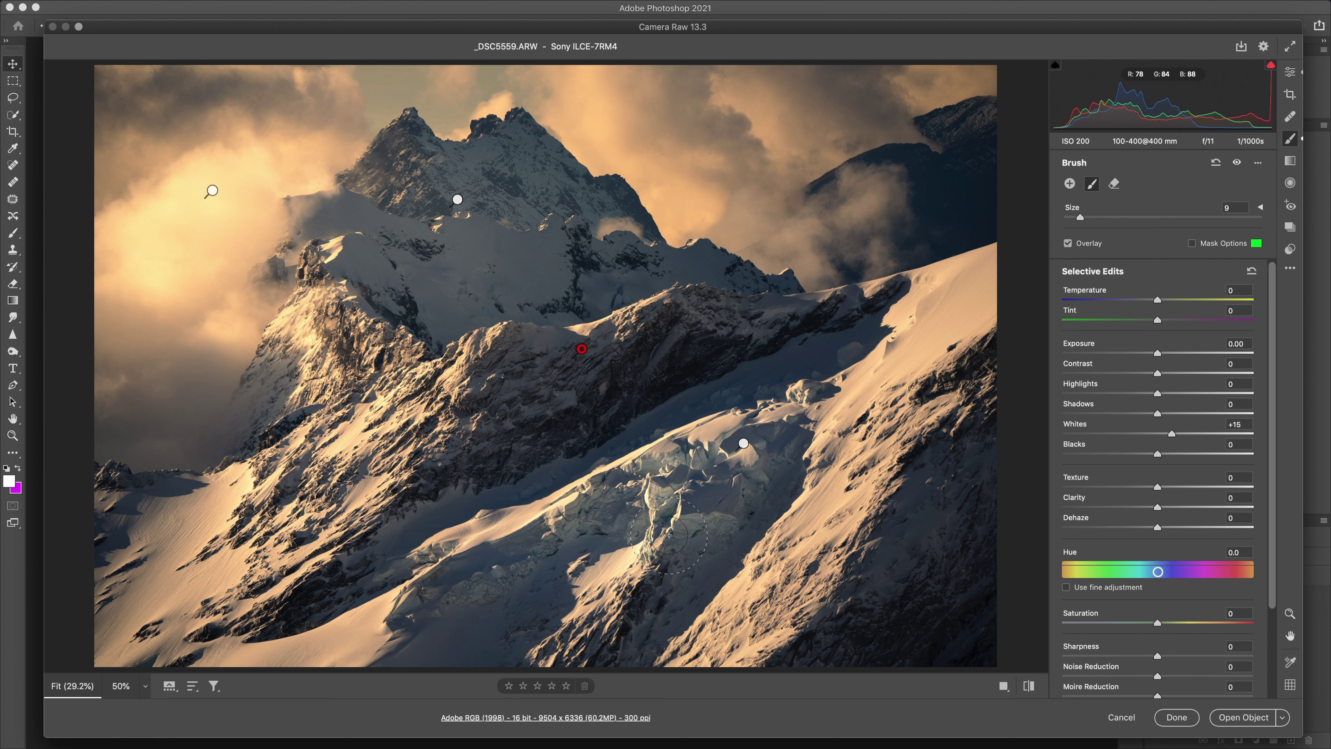
{"action": "mouse_move", "coordinate": [861, 499]}
{"action": "left_mouse_down"}
{"action": "mouse_move", "coordinate": [806, 545]}
{"action": "mouse_move", "coordinate": [703, 589]}
{"action": "left_mouse_up"}
{"action": "left_click_drag", "start_coordinate": [718, 524], "coordinate": [734, 444]}
Show the mask overlay, erase the ridge brush mask around the sunlit snow slope at brush size 8, and leave the brush
{"action": "left_click", "coordinate": [1193, 243]}
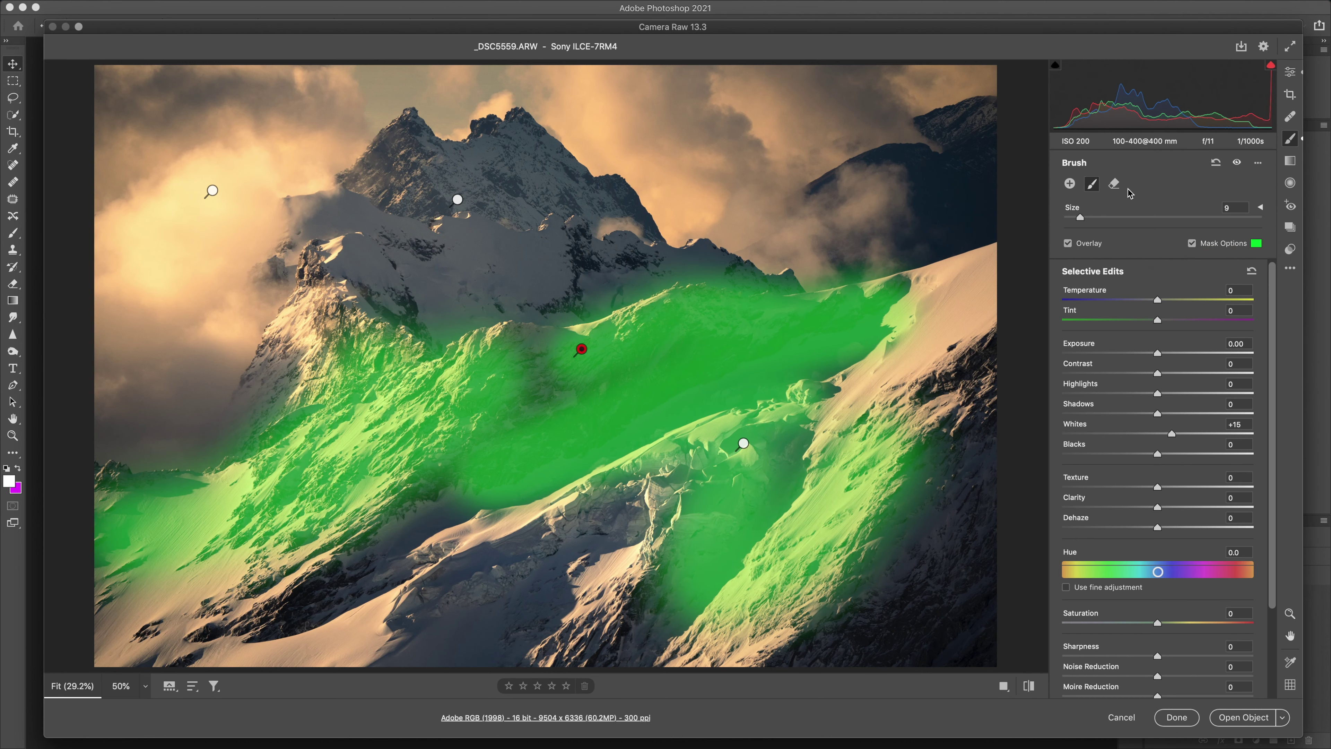
{"action": "left_click", "coordinate": [1115, 184]}
{"action": "mouse_move", "coordinate": [946, 354]}
{"action": "left_mouse_down"}
{"action": "mouse_move", "coordinate": [925, 300]}
{"action": "mouse_move", "coordinate": [951, 311]}
{"action": "left_mouse_up"}
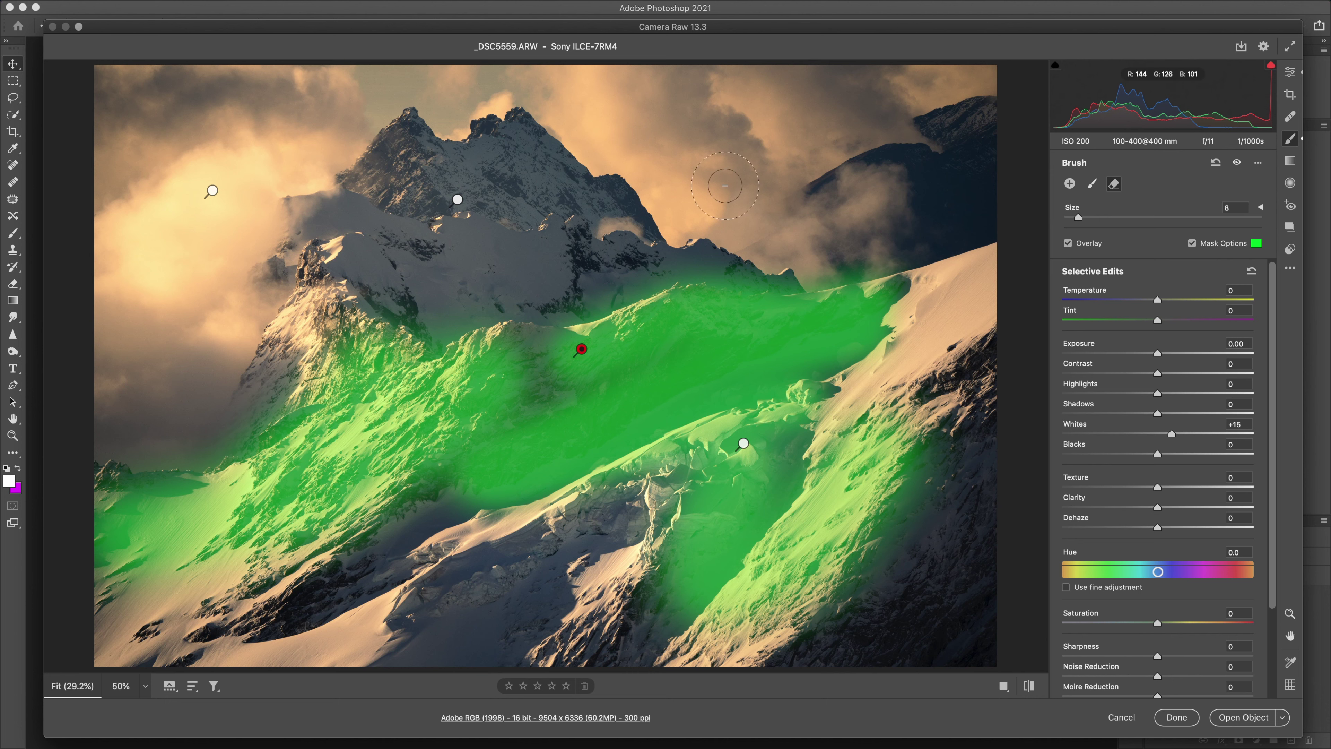
{"action": "mouse_move", "coordinate": [1164, 120]}
{"action": "left_click", "coordinate": [1290, 76]}
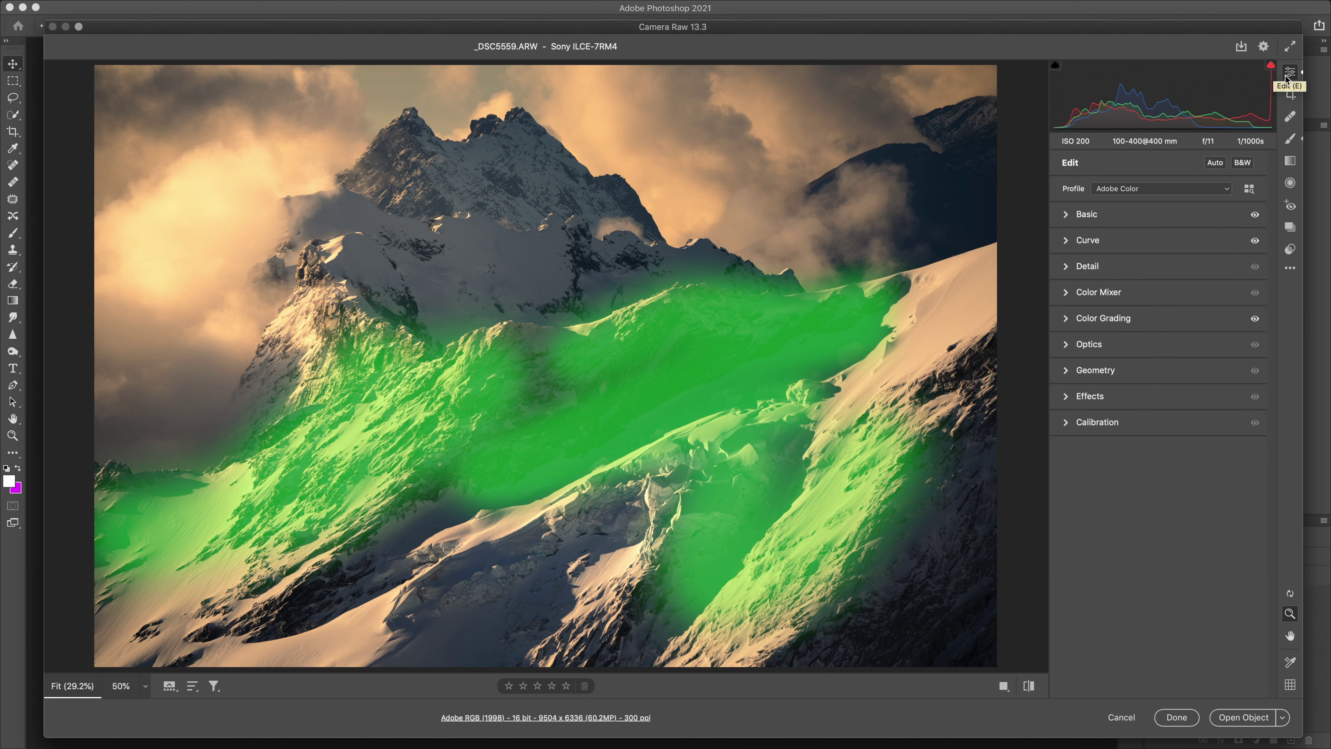
Hide the mask overlay and review the brush adjustment pin on the main peak
{"action": "left_click", "coordinate": [1290, 138]}
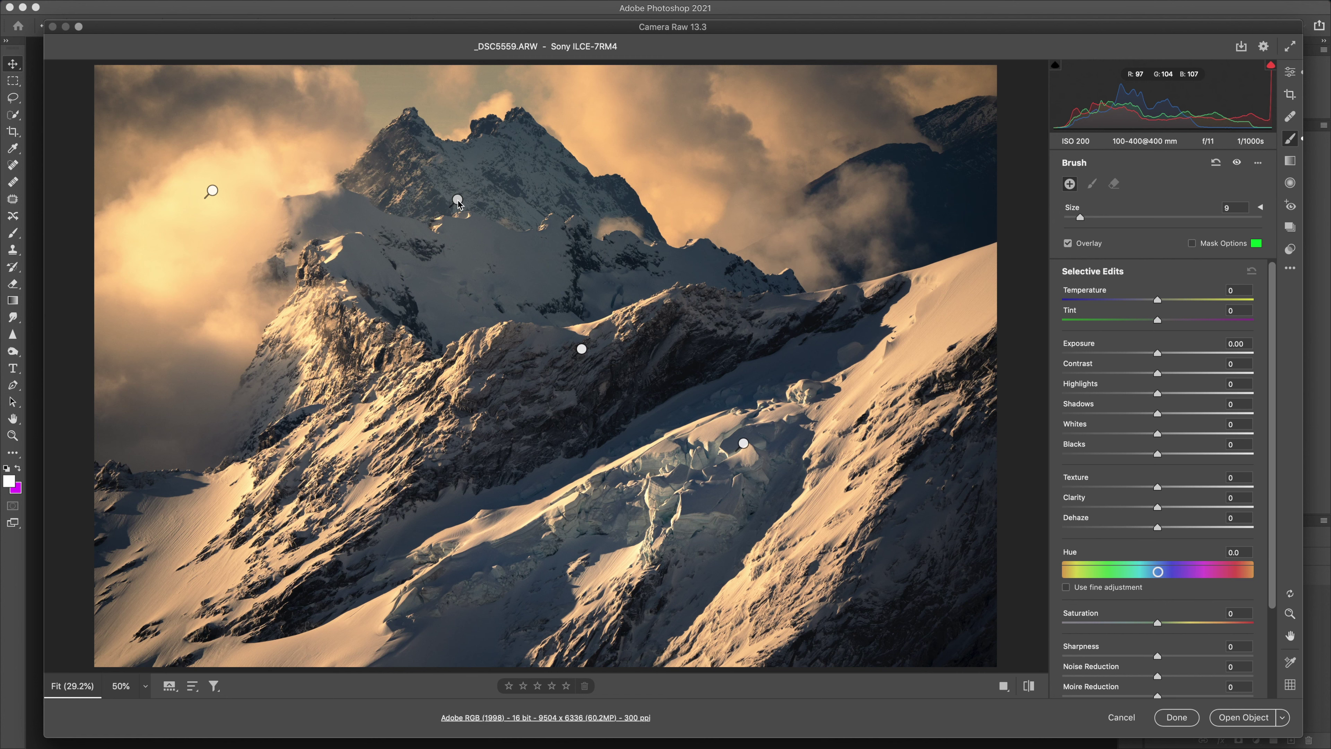
{"action": "mouse_move", "coordinate": [457, 200]}
{"action": "left_click", "coordinate": [1290, 73]}
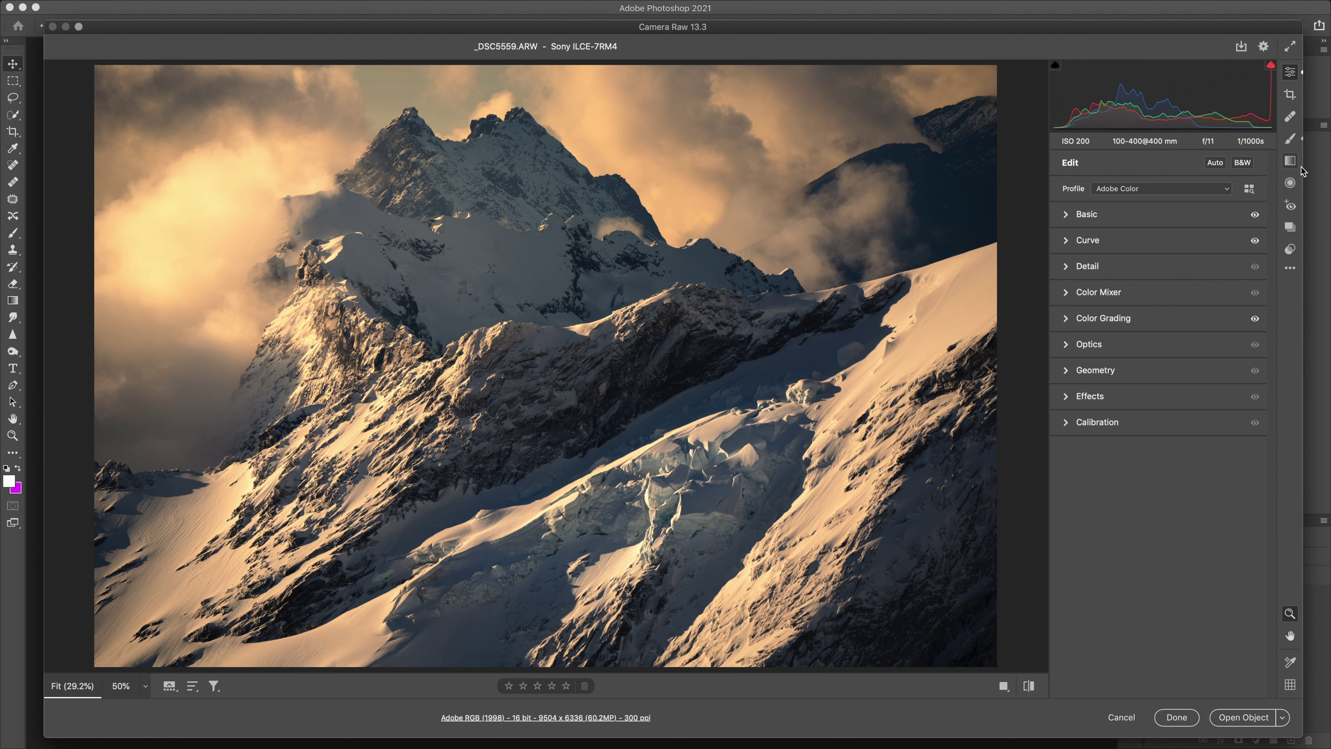
Add a graduated filter with Exposure -0.45 diagonally from the sky's upper-right corner down to the snowy ridge
{"action": "left_click", "coordinate": [1290, 162]}
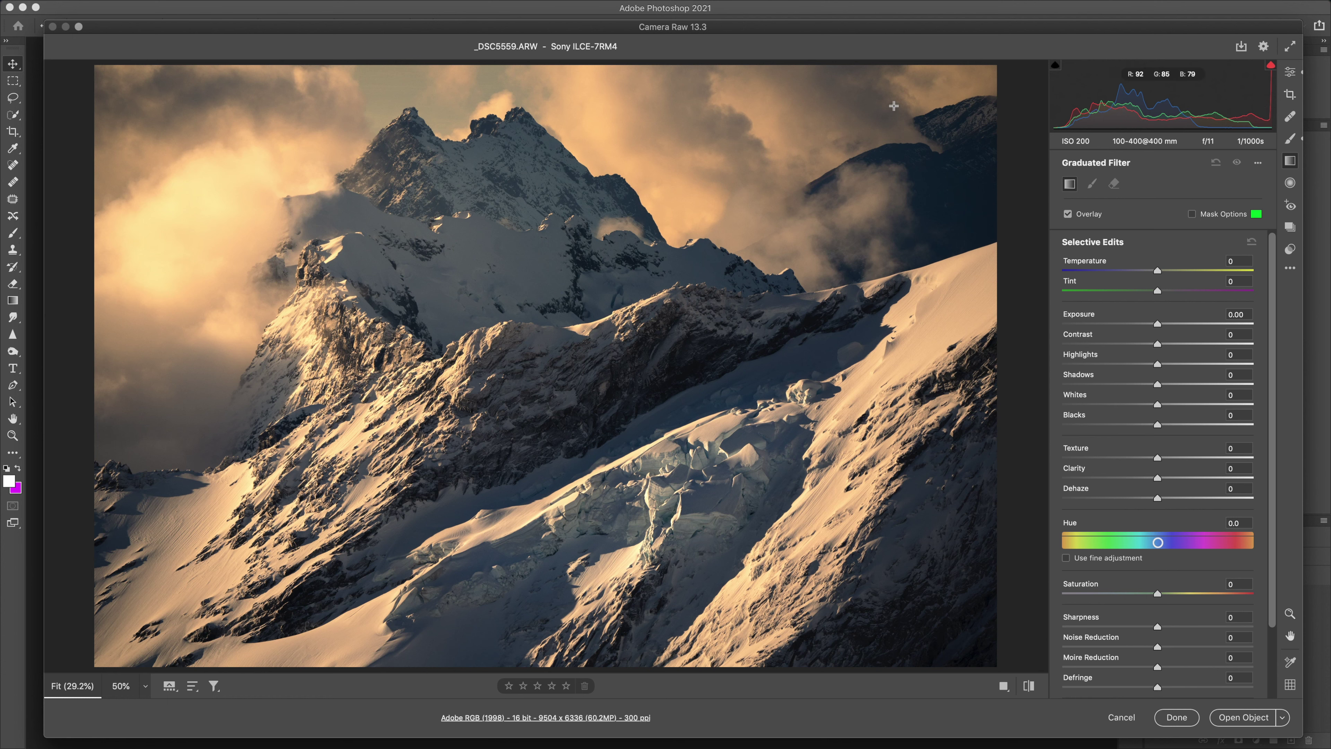
{"action": "left_click_drag", "start_coordinate": [1158, 324], "coordinate": [1146, 325]}
{"action": "left_click_drag", "start_coordinate": [968, 79], "coordinate": [826, 315]}
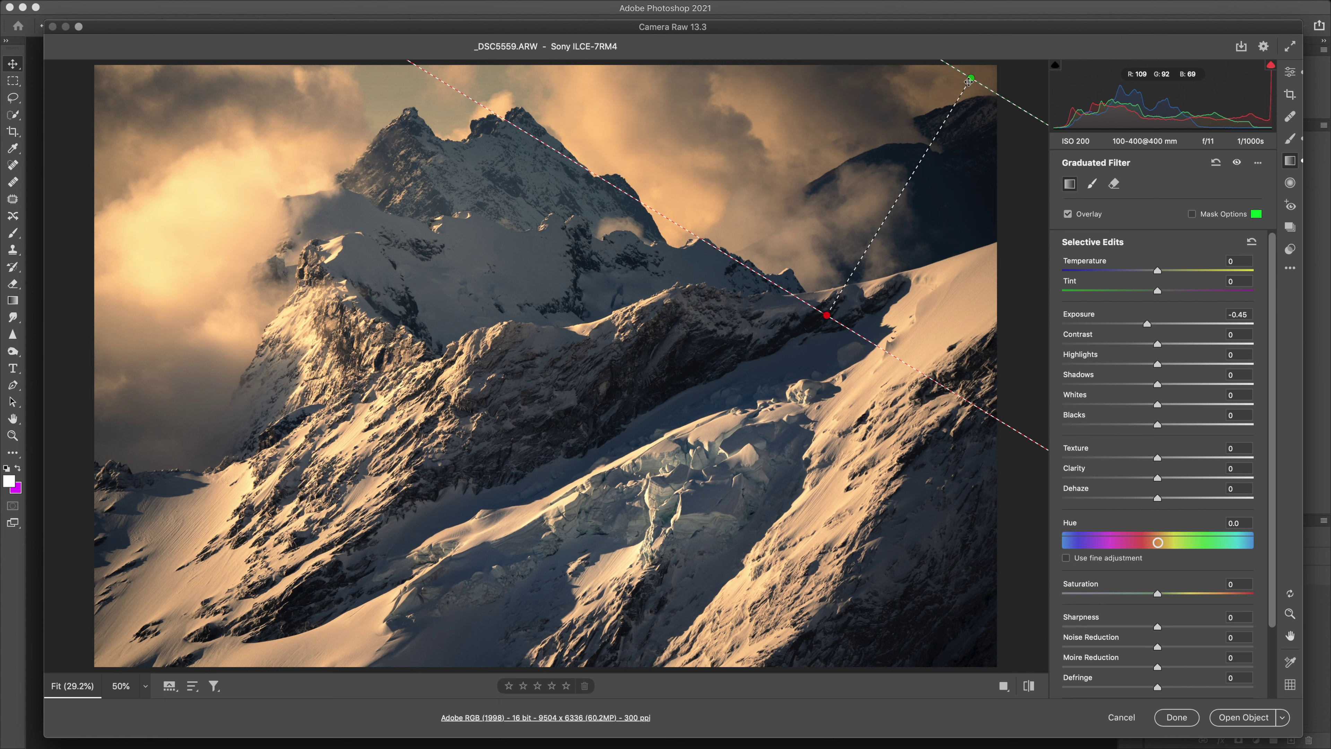
Check the graduated filter's coverage with the mask overlay and set its Exposure to -0.70
{"action": "left_click", "coordinate": [1192, 215]}
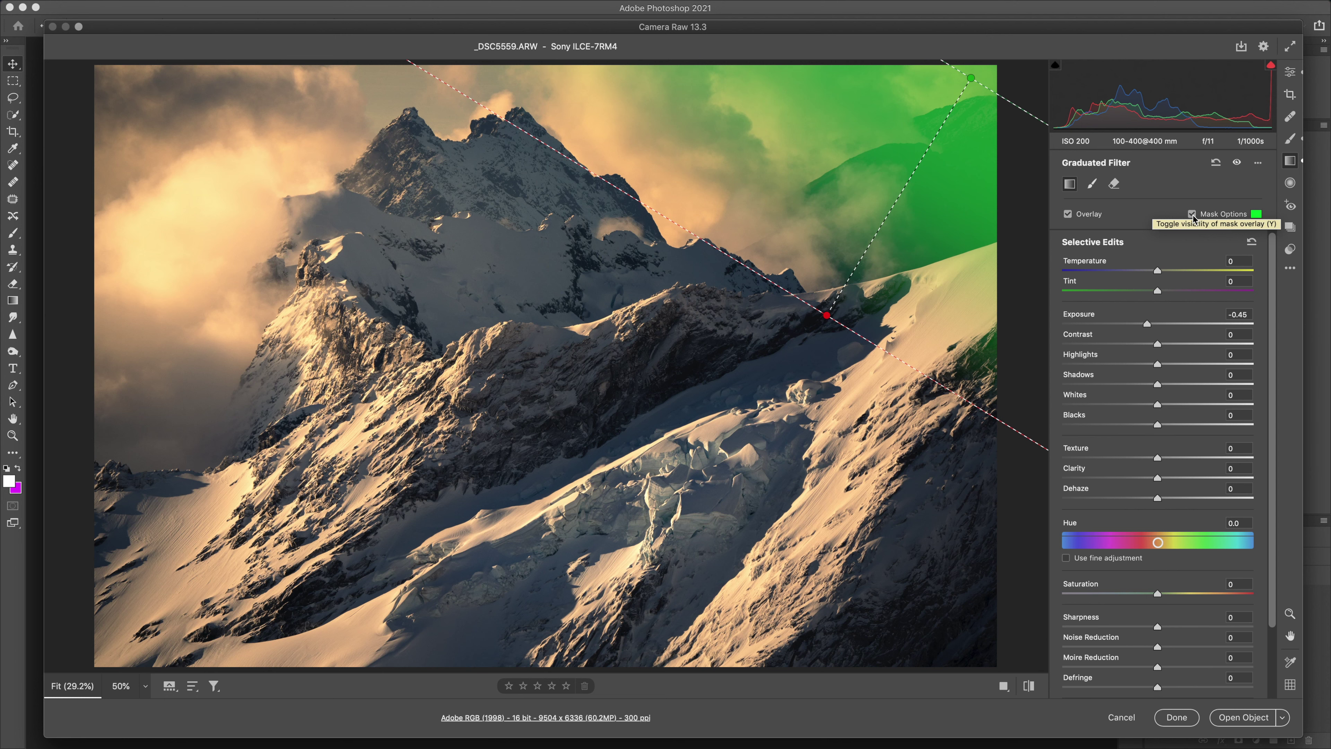
{"action": "left_click", "coordinate": [1192, 214]}
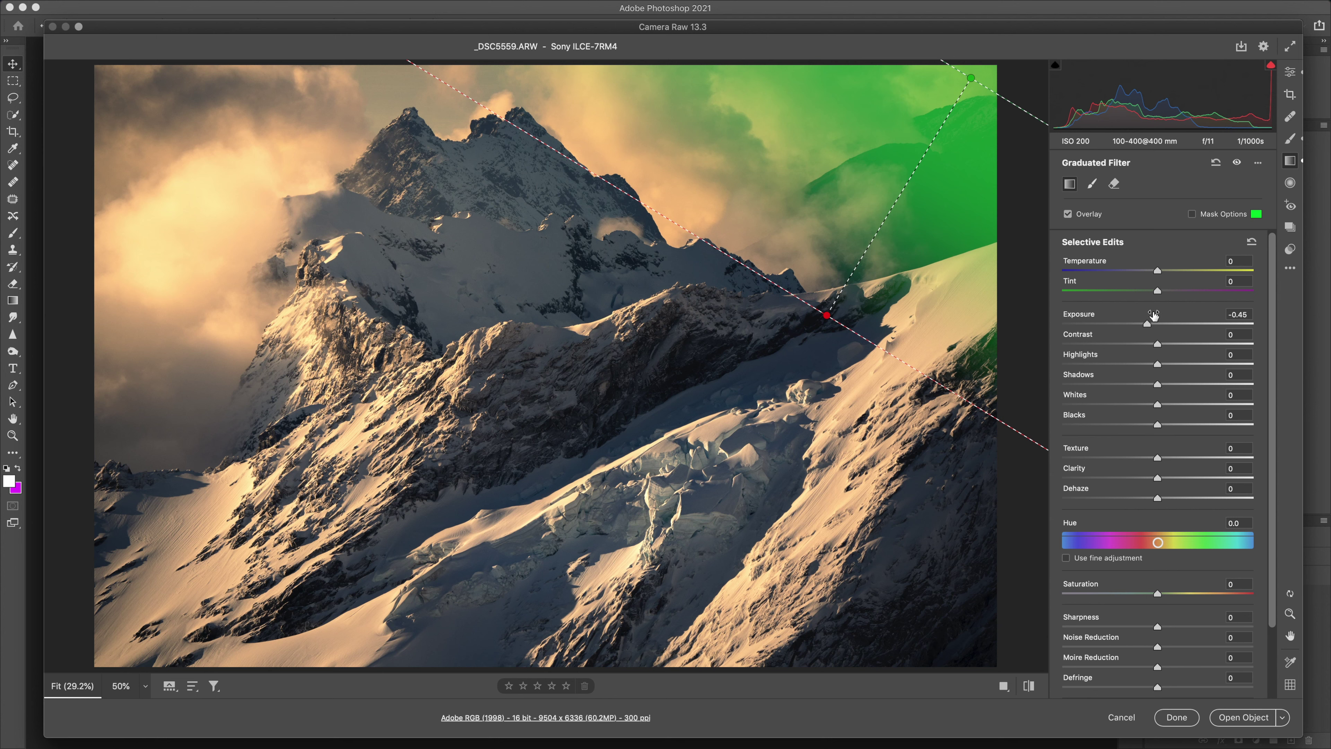
{"action": "left_click_drag", "start_coordinate": [1147, 325], "coordinate": [1146, 325]}
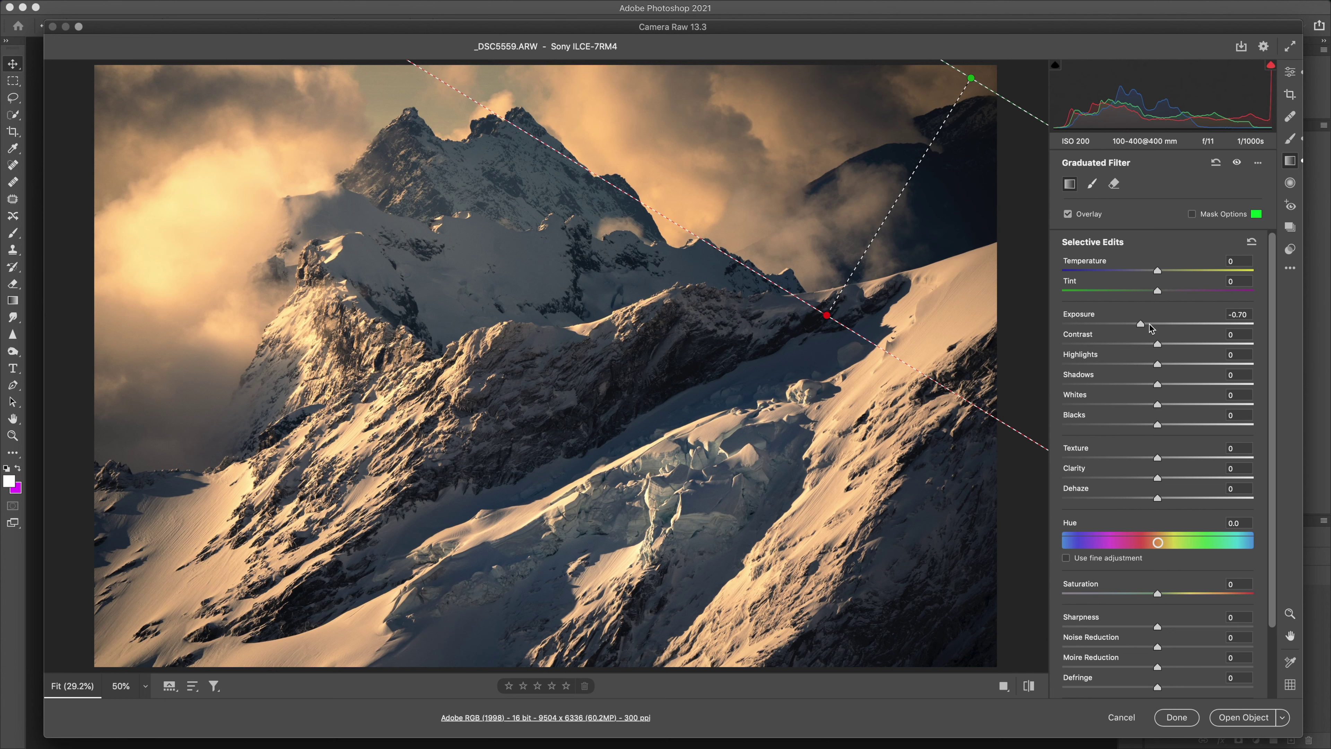
Try a narrow diagonal graduated filter over the dark far slope in place of the existing one and check its coverage with the mask overlay
{"action": "key", "text": "Delete"}
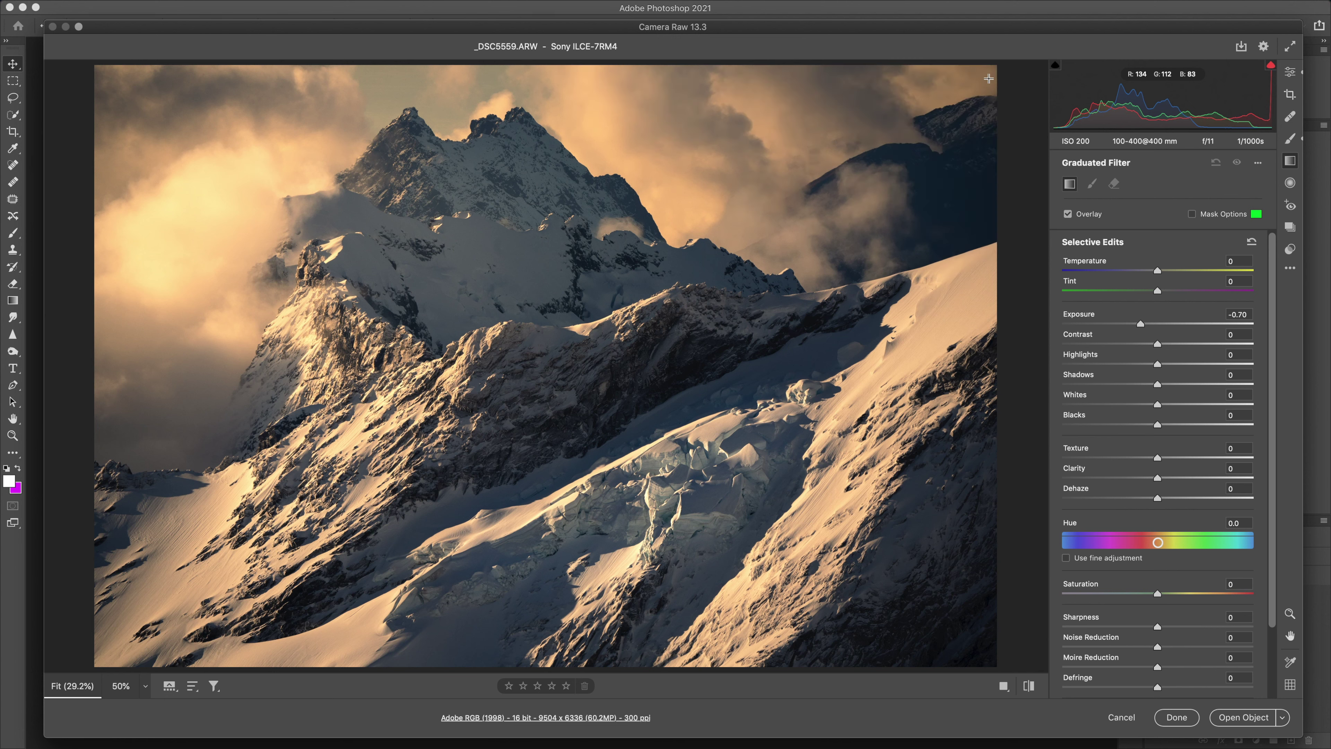
{"action": "mouse_move", "coordinate": [852, 228]}
{"action": "left_mouse_down"}
{"action": "mouse_move", "coordinate": [864, 265]}
{"action": "mouse_move", "coordinate": [834, 260]}
{"action": "left_mouse_up"}
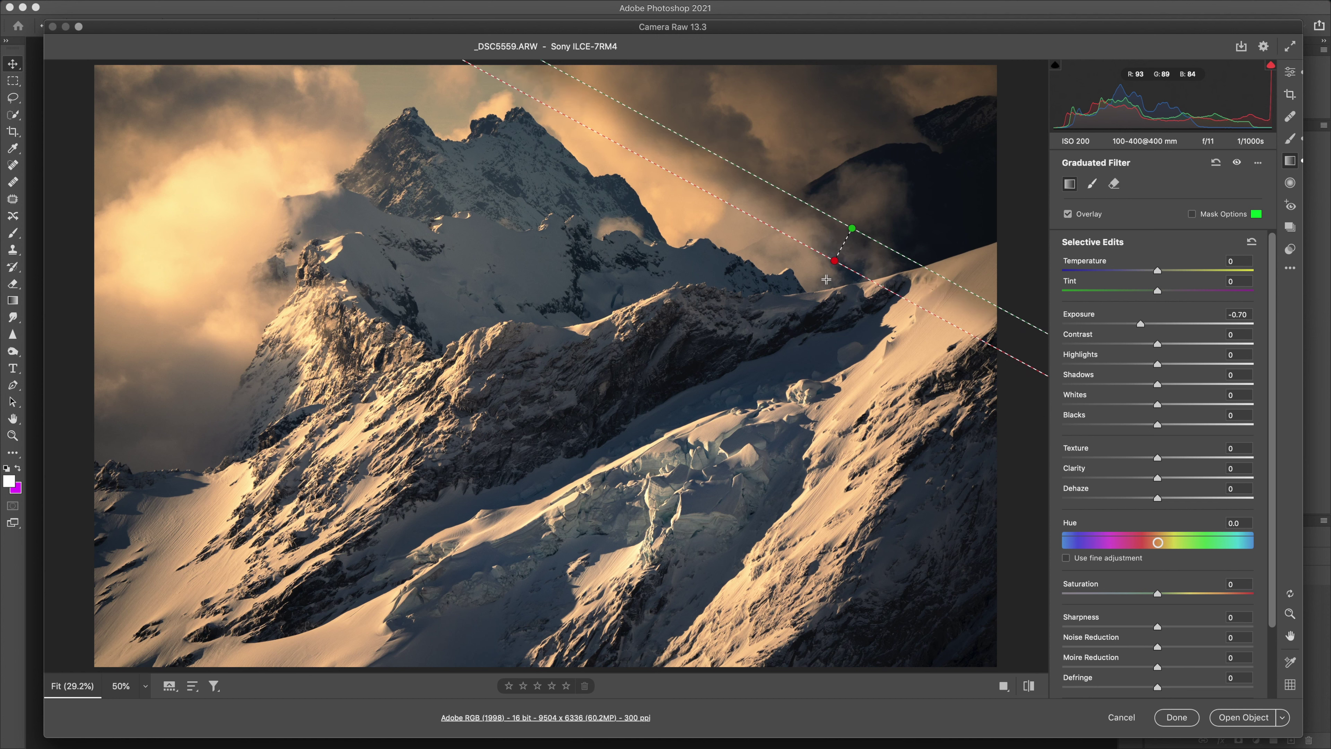
{"action": "left_click", "coordinate": [1193, 214]}
{"action": "left_click", "coordinate": [1192, 214]}
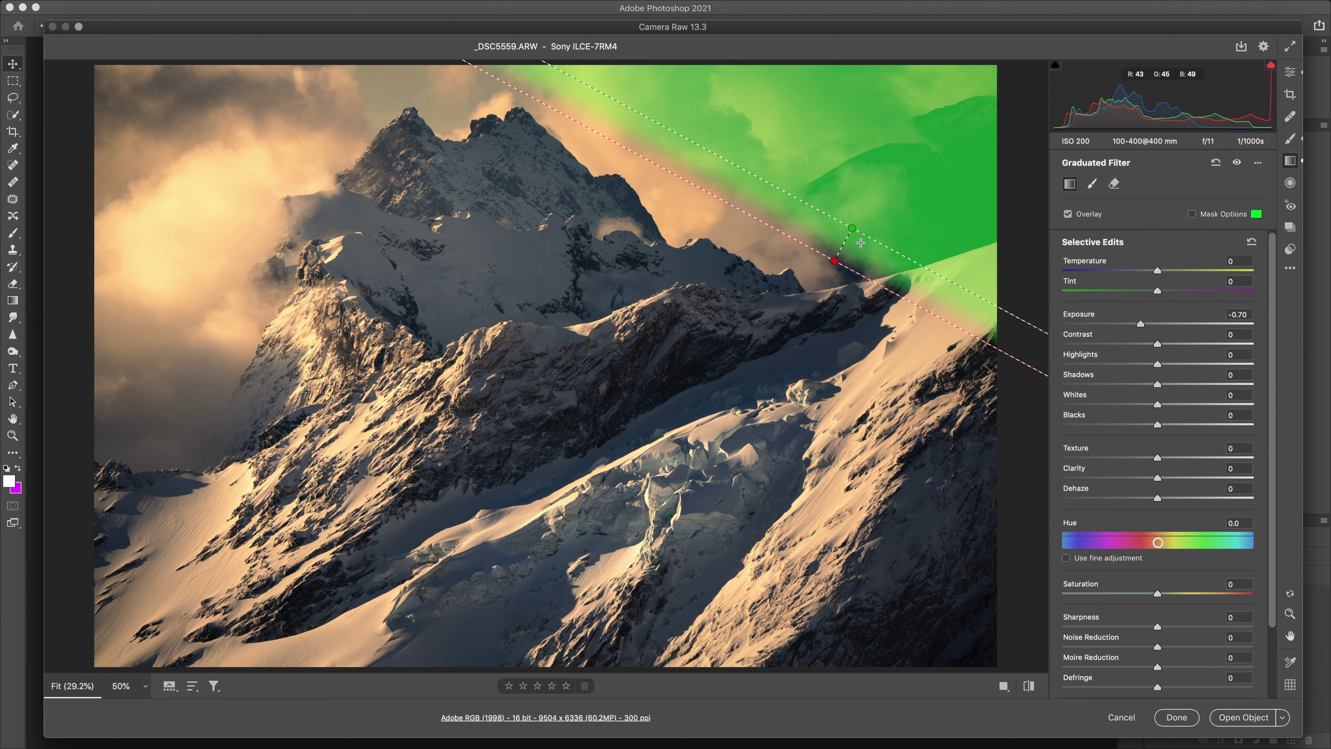
Replace the narrow graduated filter with a wide one running diagonally from the sky's upper-right area to the rocky ridge, at Exposure -0.60
{"action": "key", "text": "Delete"}
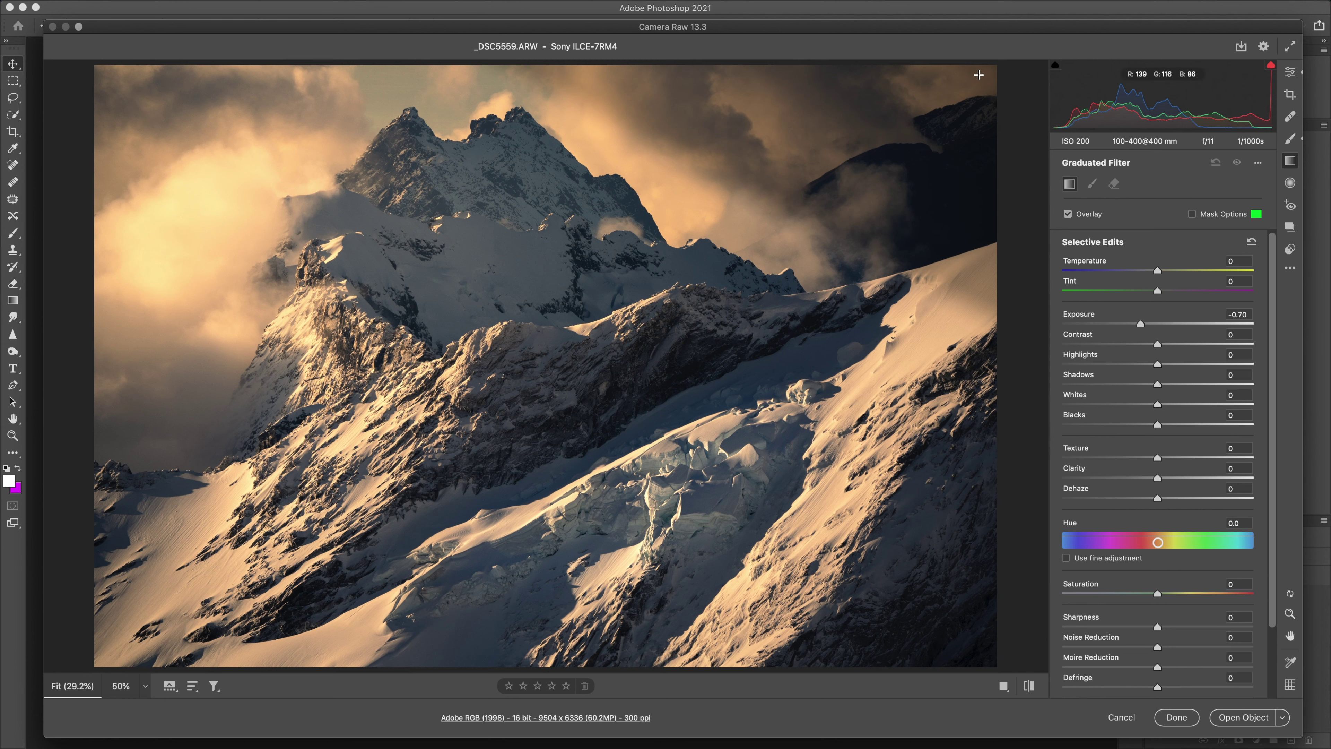
{"action": "mouse_move", "coordinate": [939, 77]}
{"action": "left_mouse_down"}
{"action": "mouse_move", "coordinate": [835, 297]}
{"action": "mouse_move", "coordinate": [786, 333]}
{"action": "left_mouse_up"}
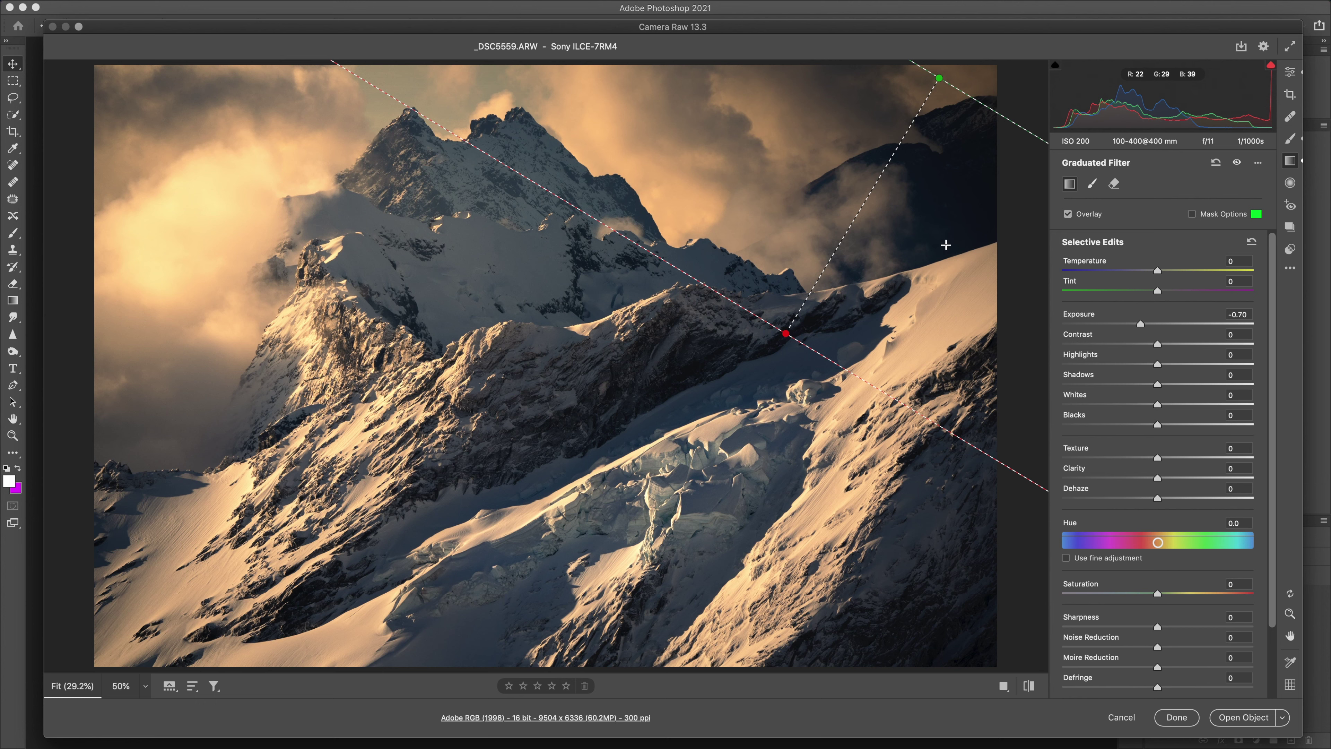
{"action": "left_click_drag", "start_coordinate": [1141, 325], "coordinate": [1143, 325]}
Set the graduated filter's Whites to +25, keep its Blacks at 0, raise its Highlights slightly, and leave the filter
{"action": "left_click_drag", "start_coordinate": [1153, 425], "coordinate": [1148, 425]}
{"action": "double_click", "coordinate": [1149, 426]}
{"action": "left_click_drag", "start_coordinate": [1177, 403], "coordinate": [1180, 402]}
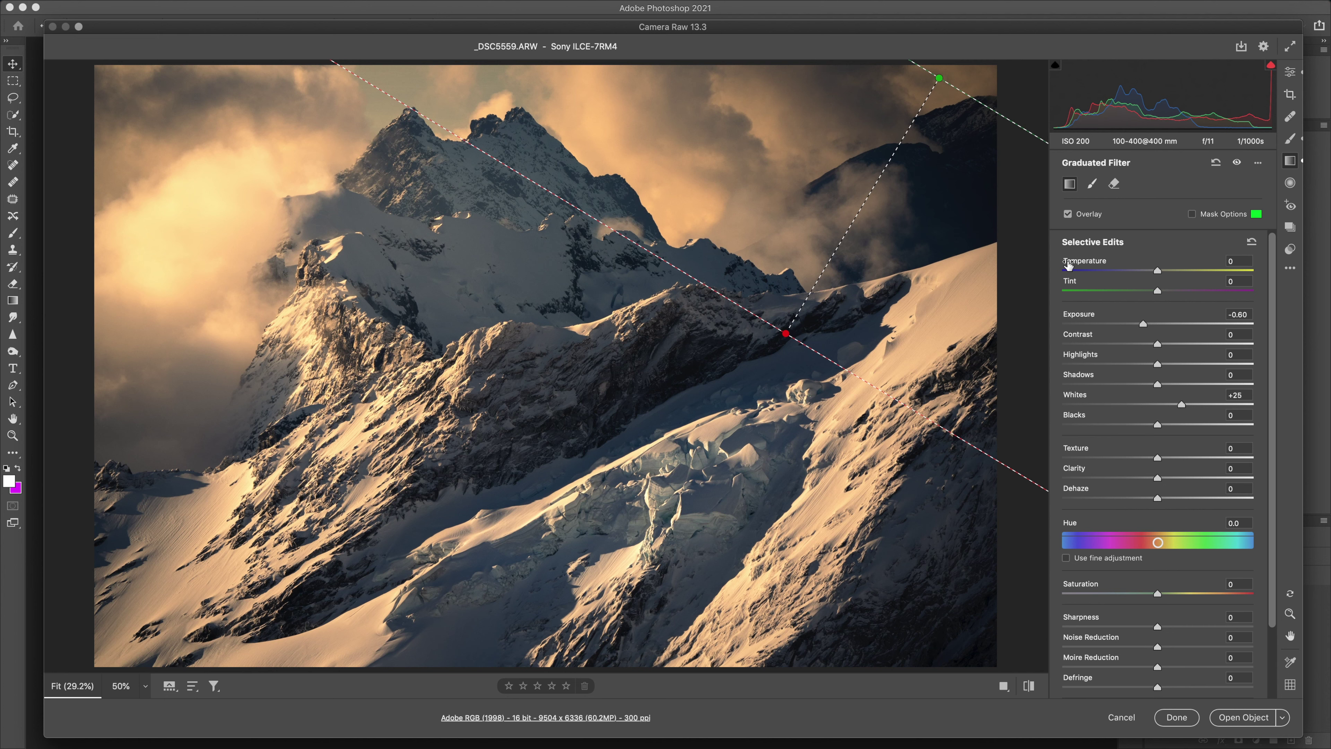
{"action": "left_click_drag", "start_coordinate": [1158, 364], "coordinate": [1170, 364]}
{"action": "left_click", "coordinate": [1291, 75]}
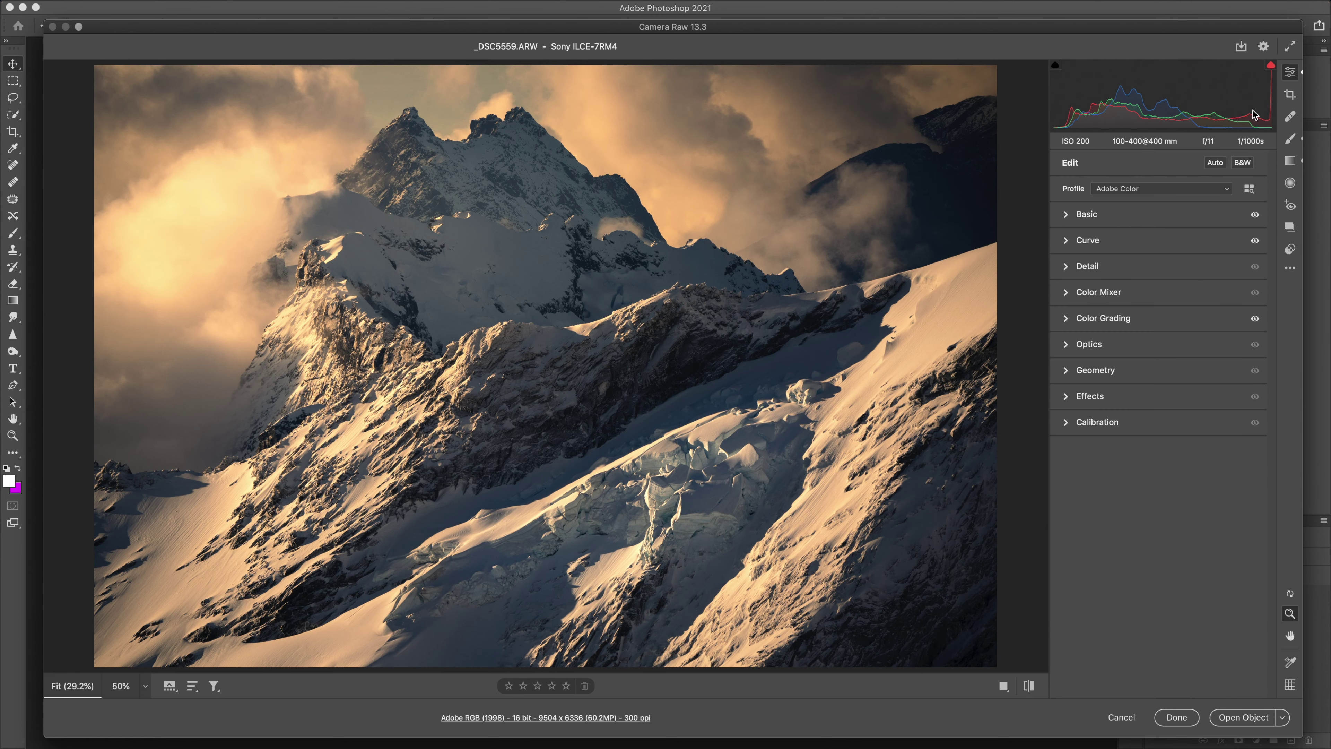
Start cropping the photo, keep the rotation angle at 0.00, and set the crop's aspect ratio to As Shot
{"action": "left_click", "coordinate": [1290, 96]}
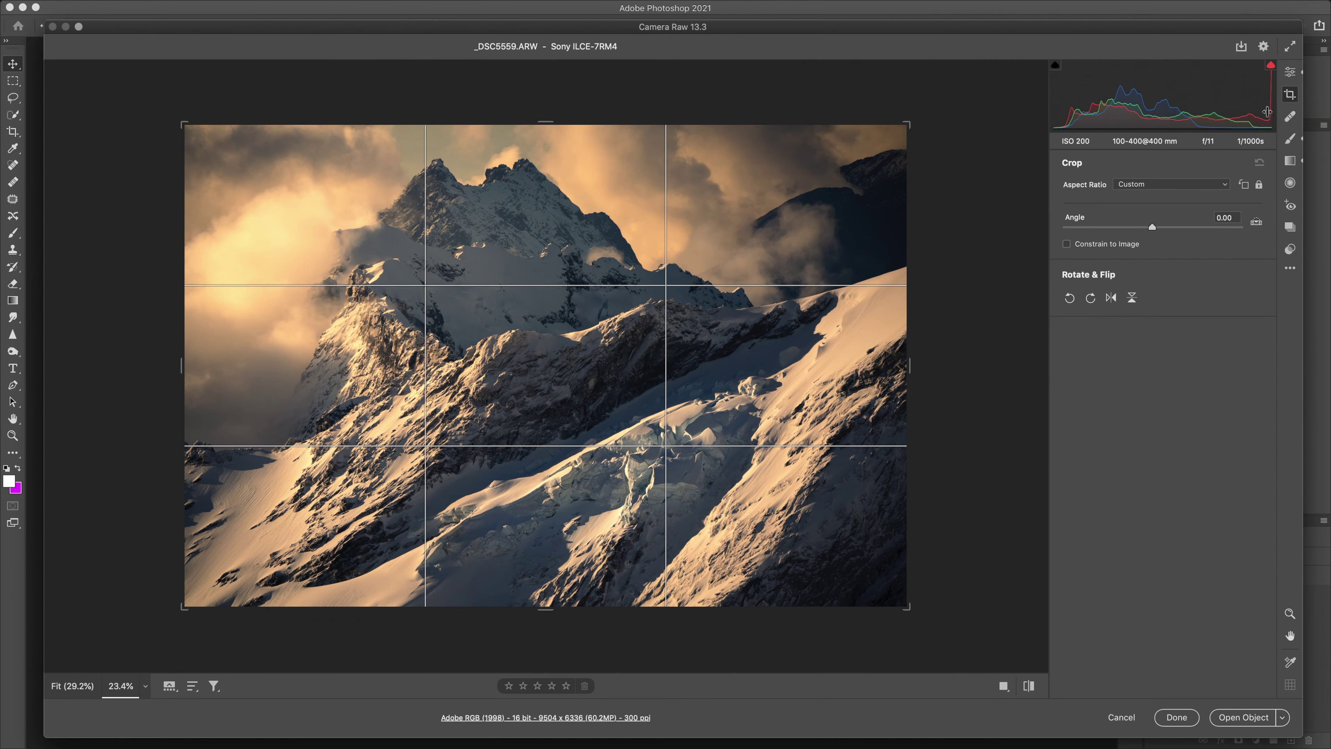
{"action": "left_click_drag", "start_coordinate": [1155, 227], "coordinate": [1152, 228]}
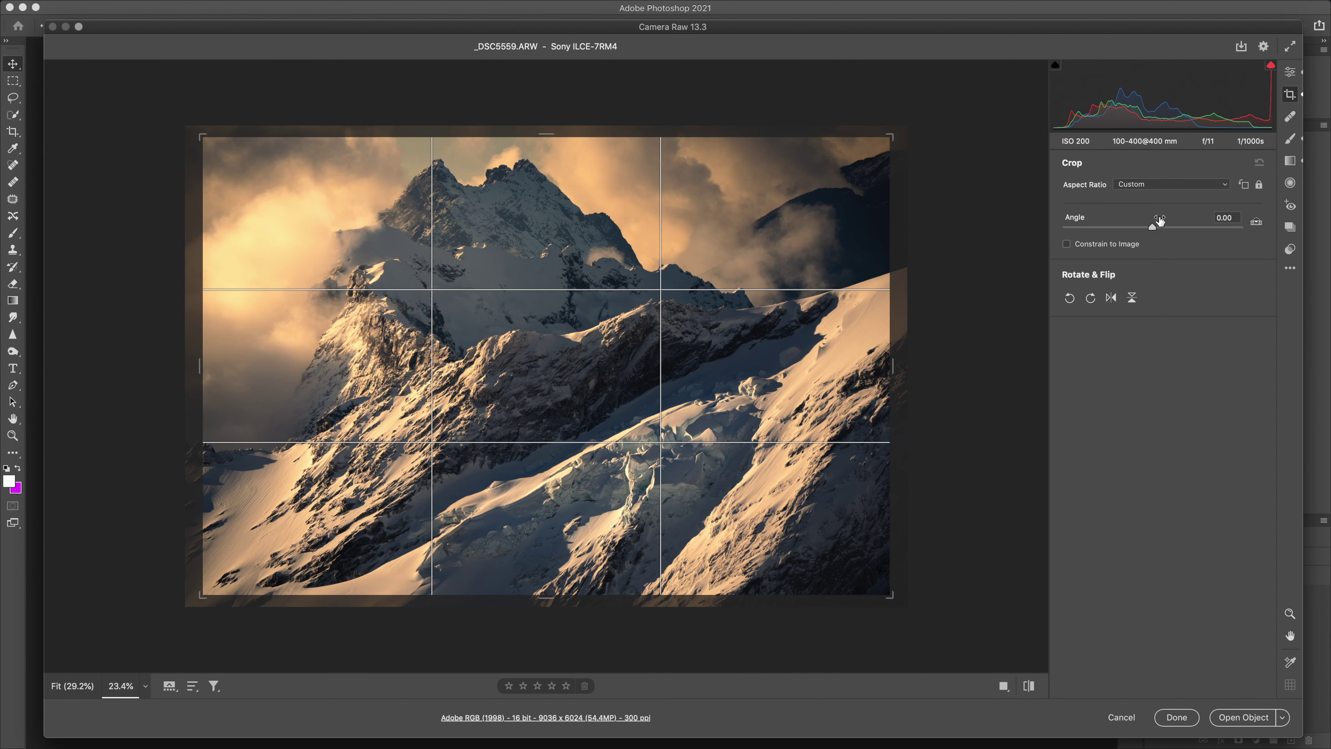
{"action": "left_click", "coordinate": [1168, 189]}
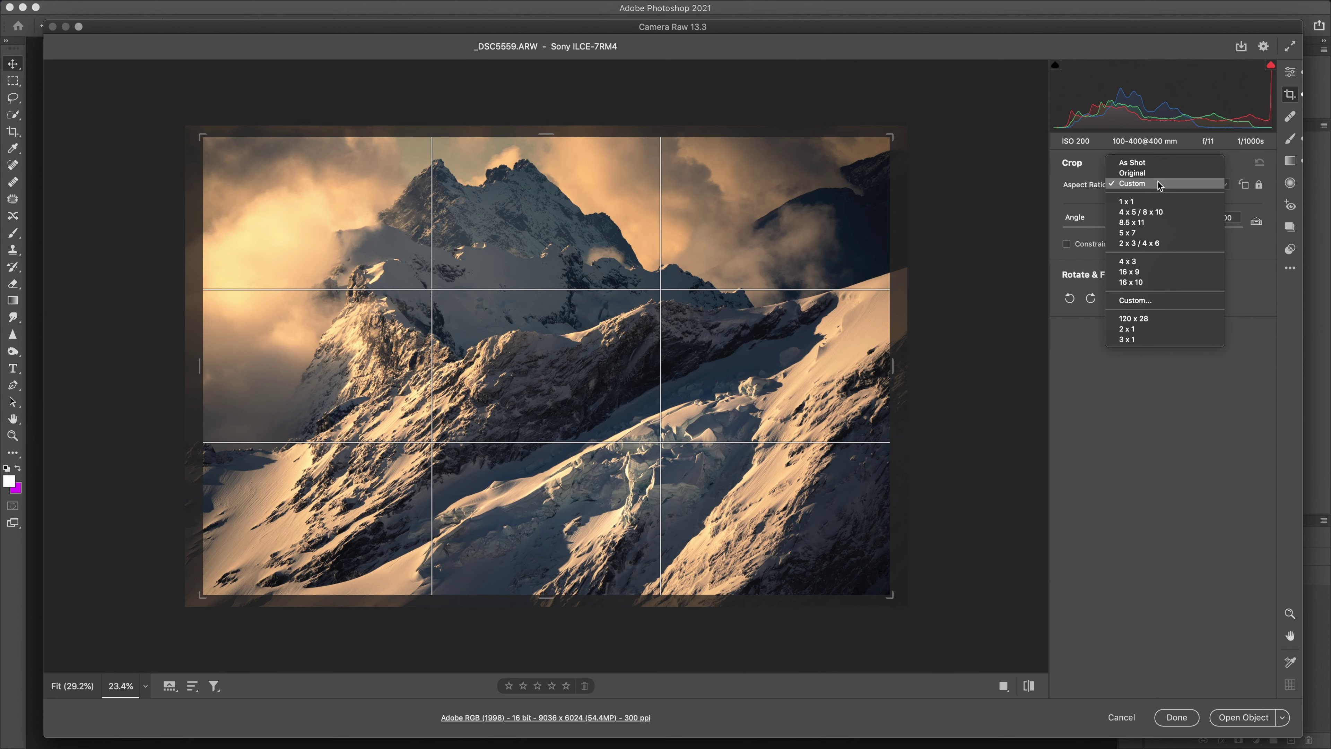
{"action": "left_click", "coordinate": [1163, 164]}
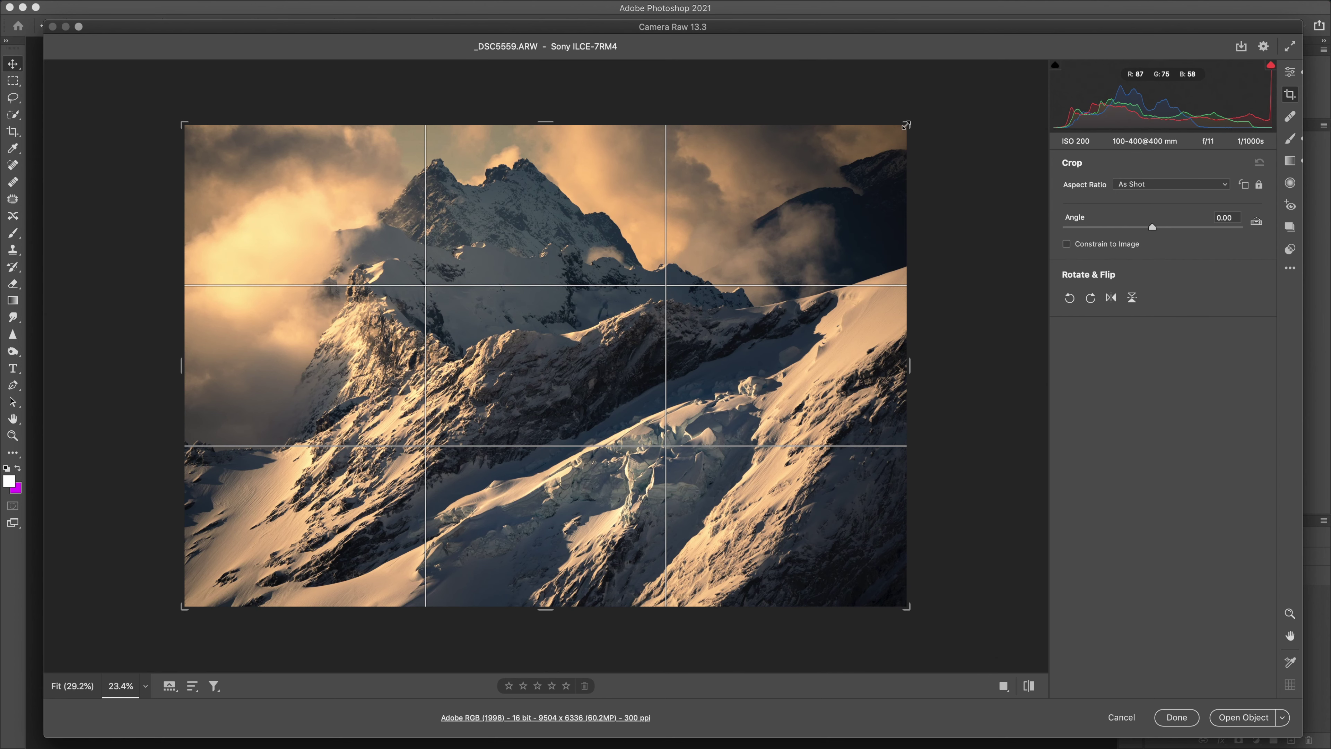
Crop the photo proportionally to 9119 x 6079 pixels, shift the image slightly down within the frame, and finish the crop
{"action": "left_click_drag", "start_coordinate": [906, 124], "coordinate": [895, 132]}
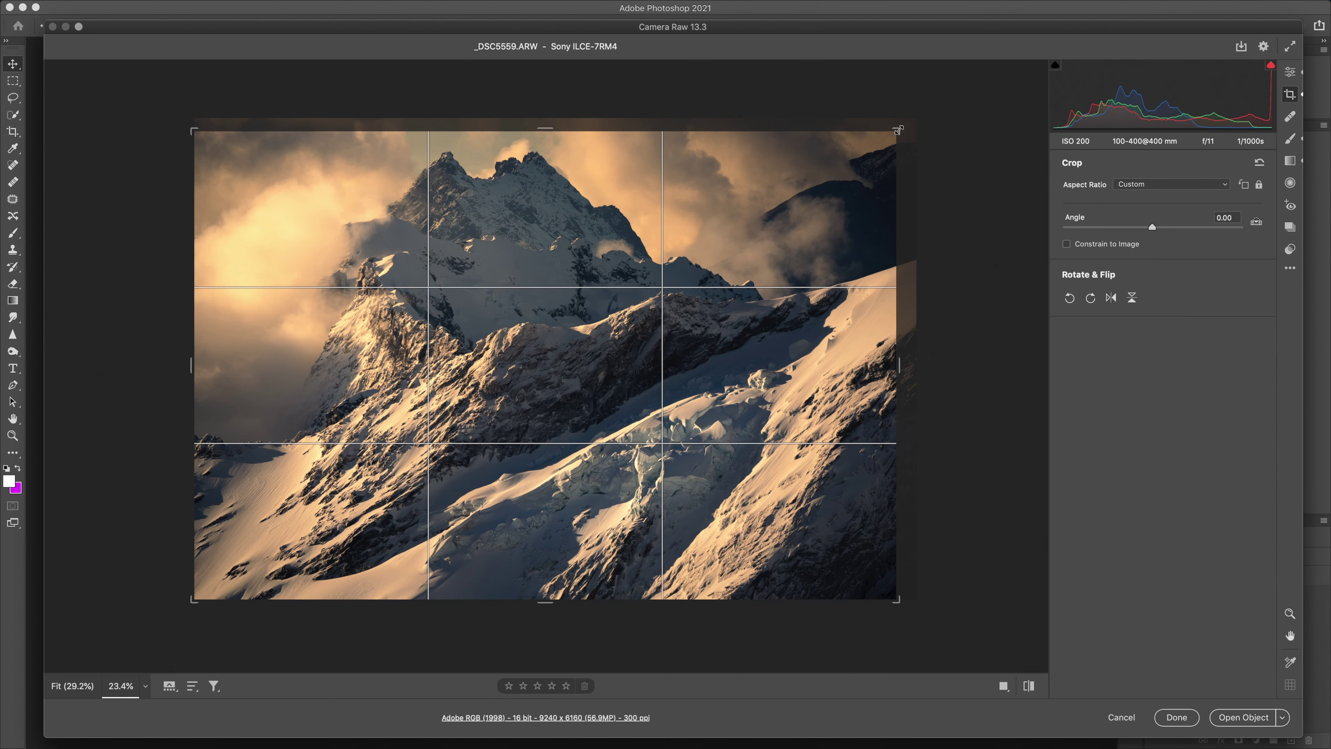
{"action": "left_click_drag", "start_coordinate": [895, 131], "coordinate": [892, 134]}
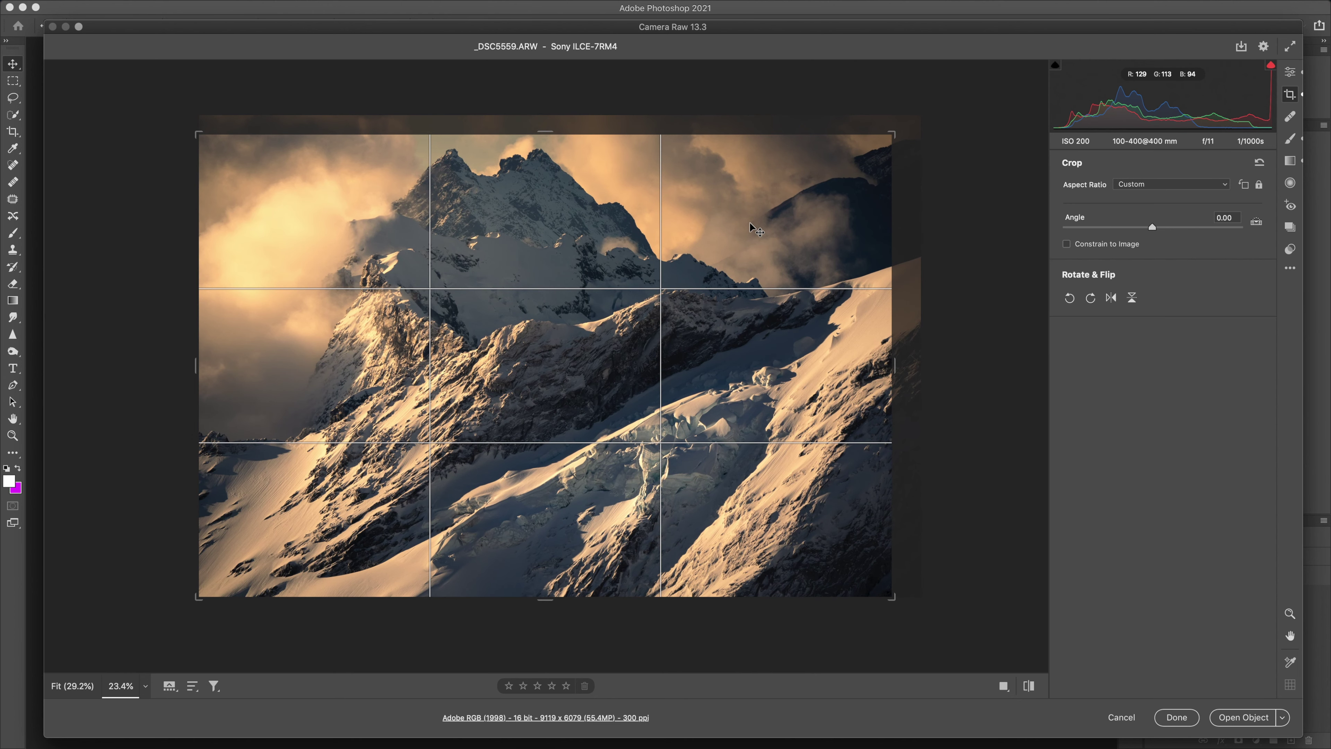
{"action": "left_click_drag", "start_coordinate": [750, 229], "coordinate": [753, 237]}
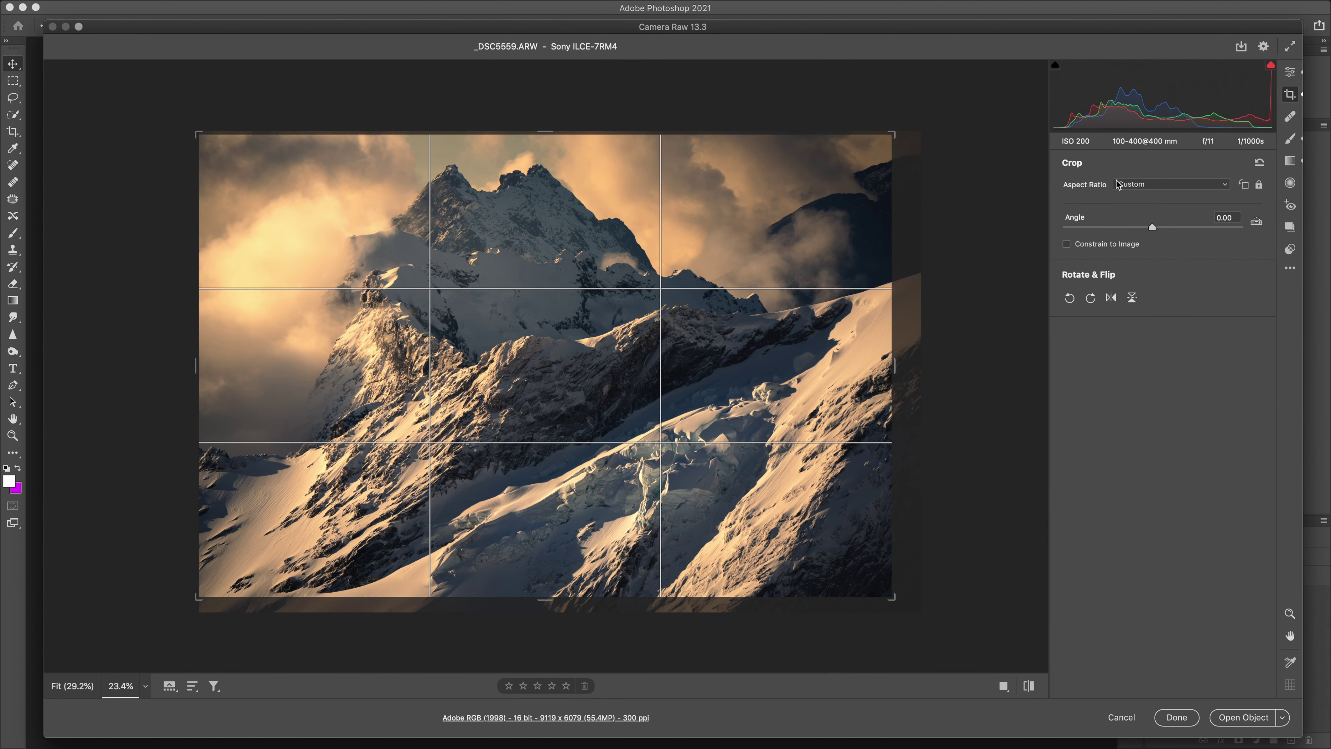
{"action": "left_click", "coordinate": [1291, 73]}
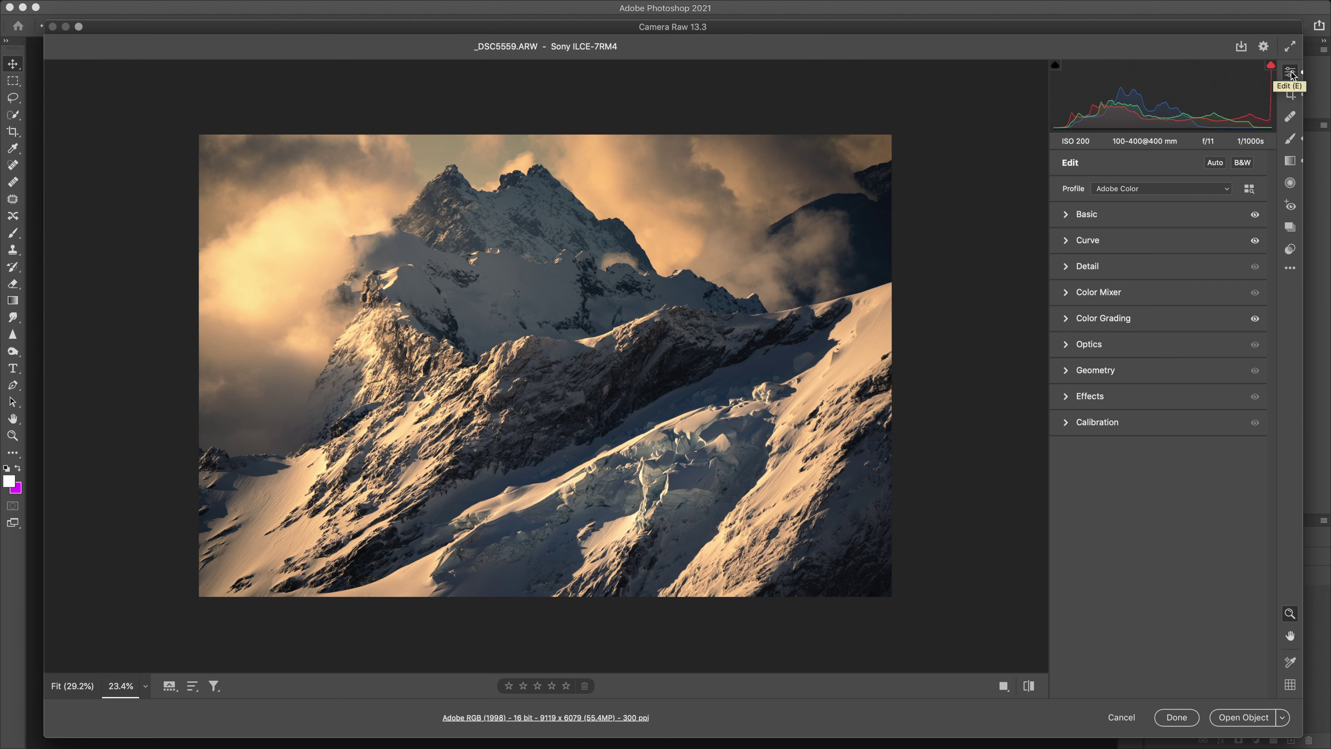
Compare the edited photo with its unedited original and return to the edited version
{"action": "key", "text": "backslash"}
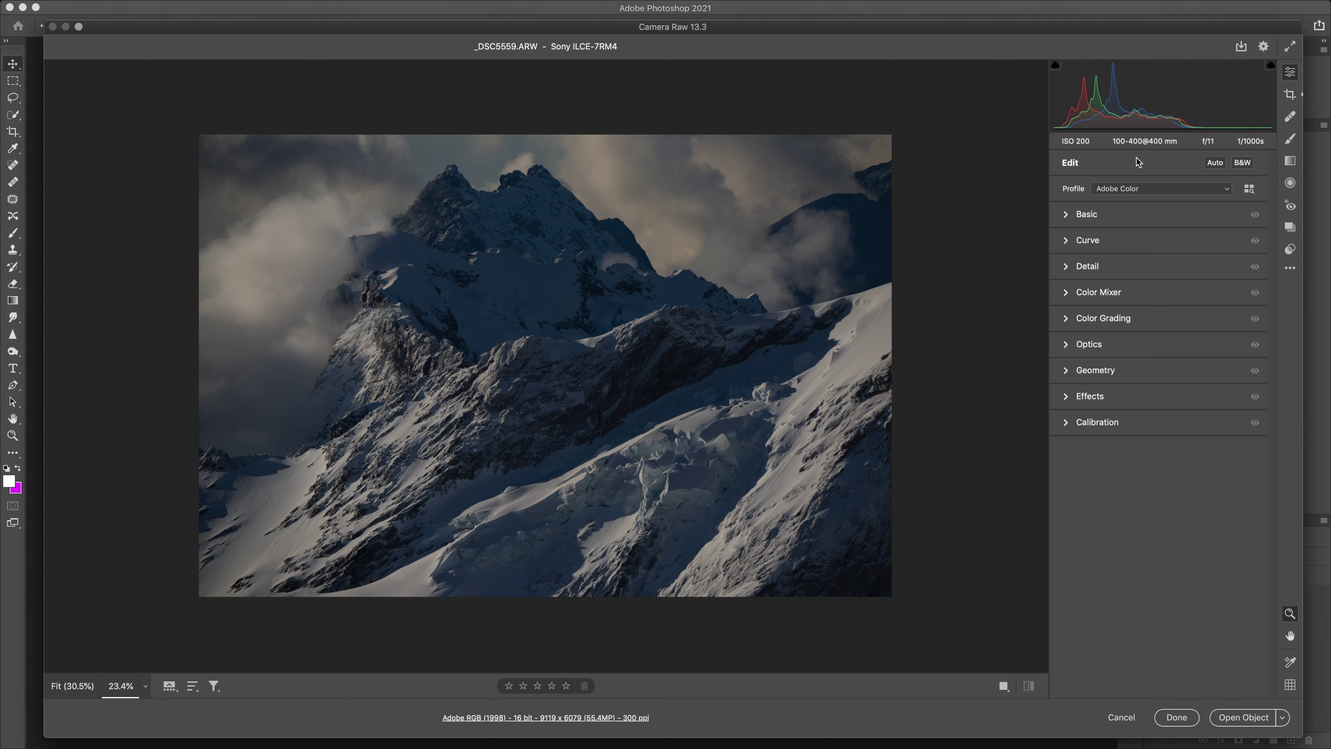
{"action": "key", "text": "backslash"}
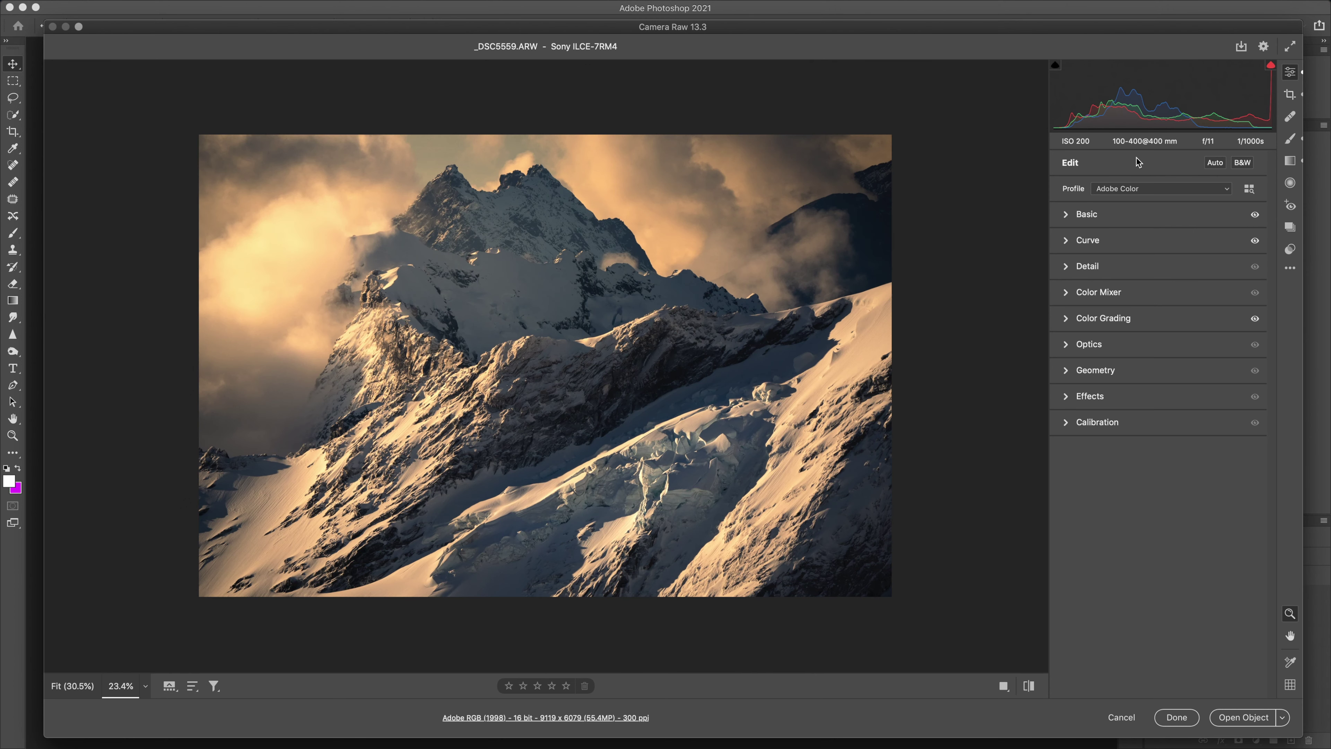